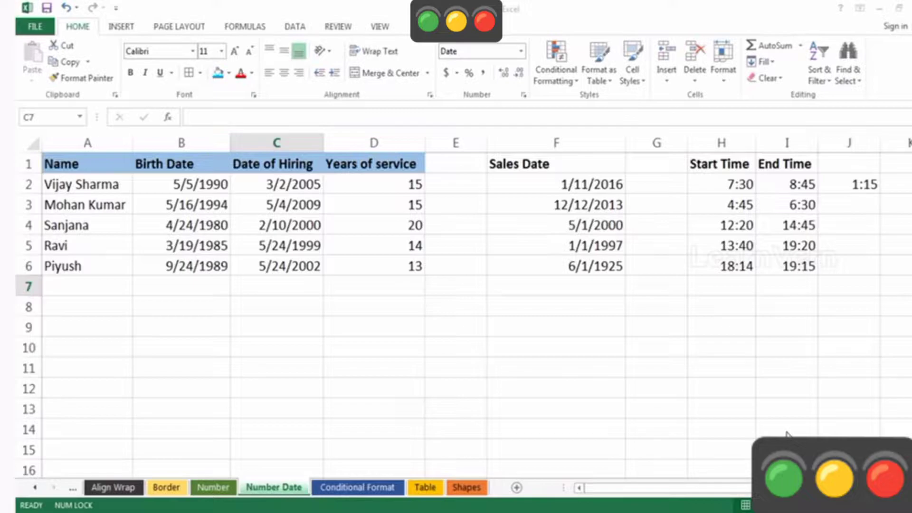
pyautogui.write('=')
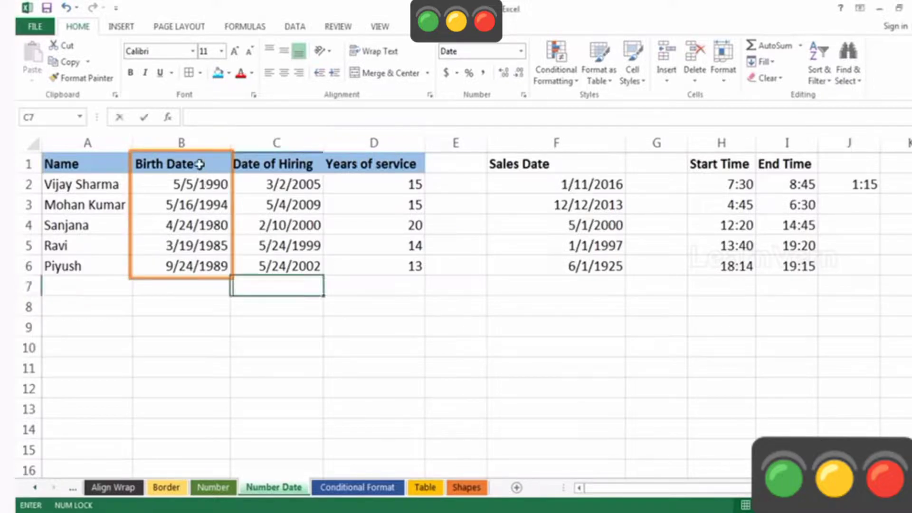
pyautogui.click(198, 164)
pyautogui.click(276, 142)
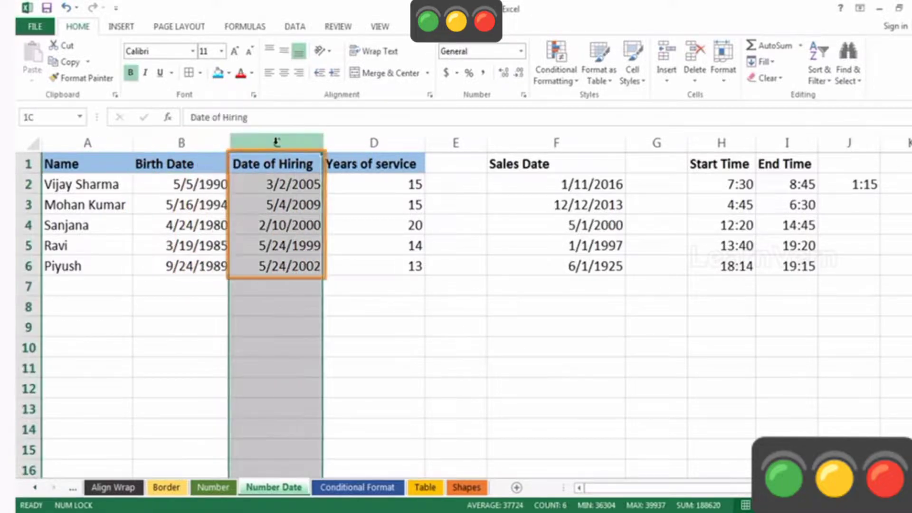
pyautogui.click(531, 142)
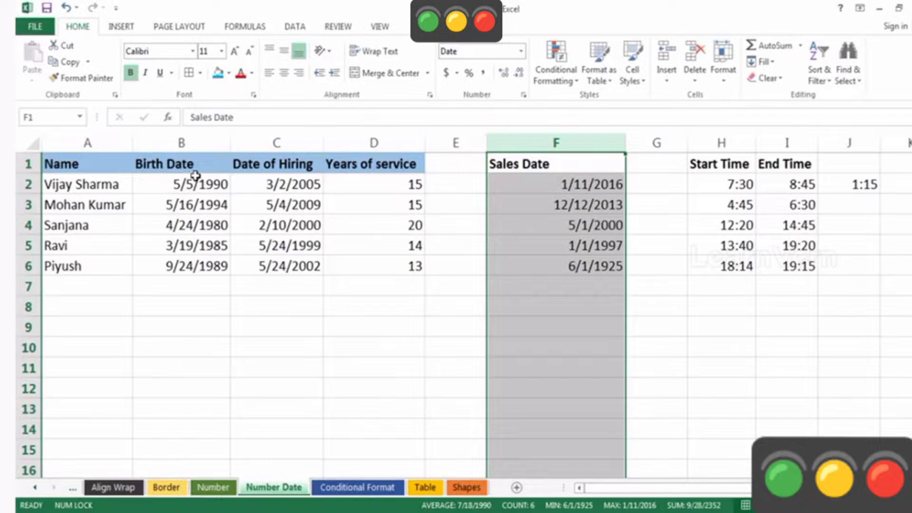
pyautogui.click(220, 183)
# Enter the date 04/10/15 in cell B8 and 4-20-16 in cell B9
pyautogui.click(220, 311)
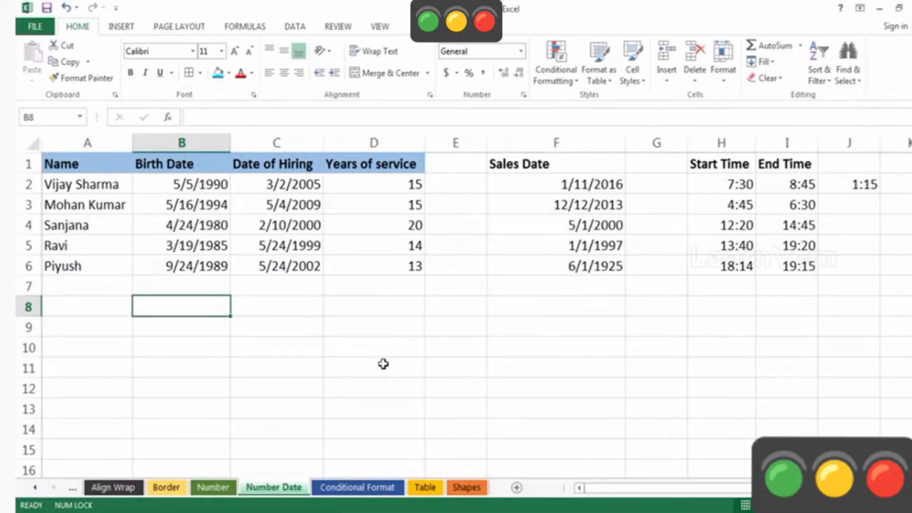
pyautogui.write('4/')
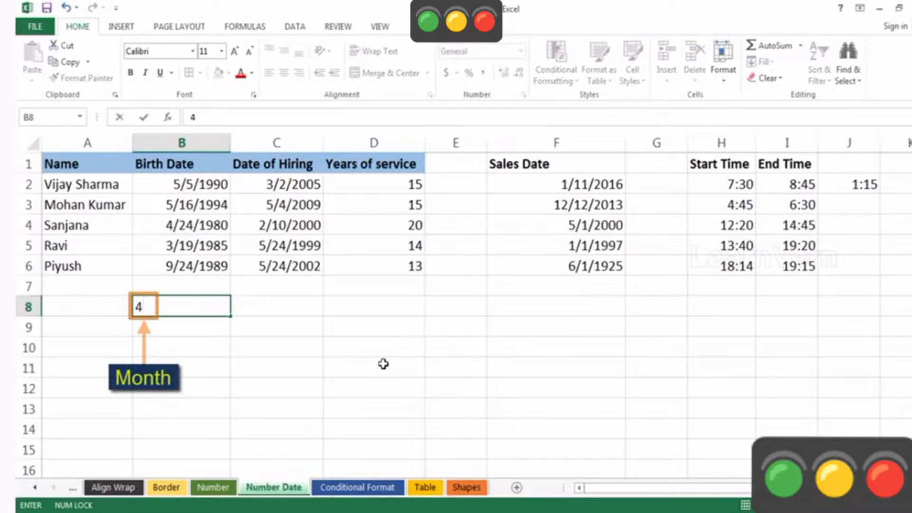
pyautogui.press('BackSpace')
pyautogui.press('BackSpace')
pyautogui.write('04/')
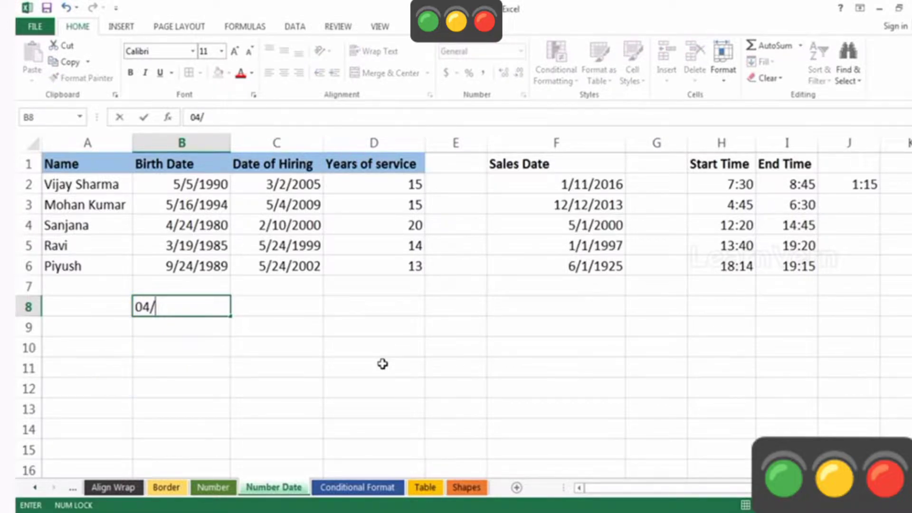
pyautogui.write('10/')
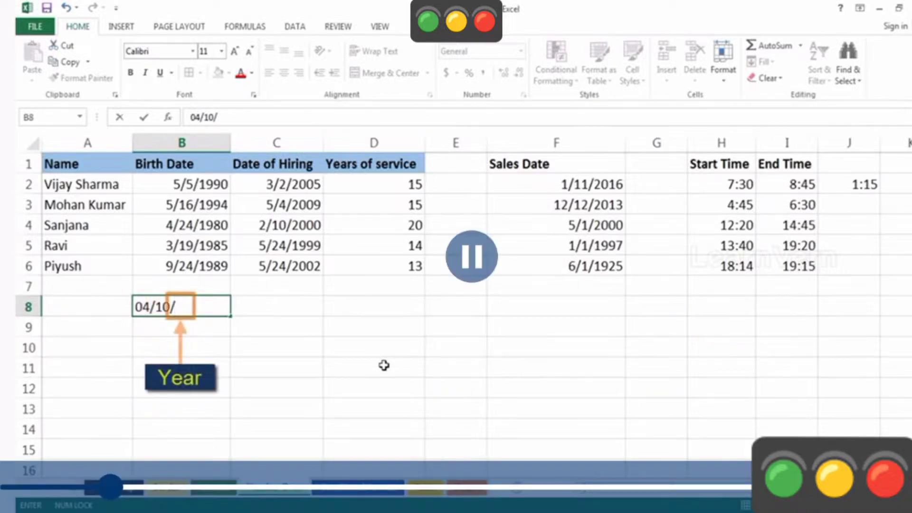
pyautogui.write('15')
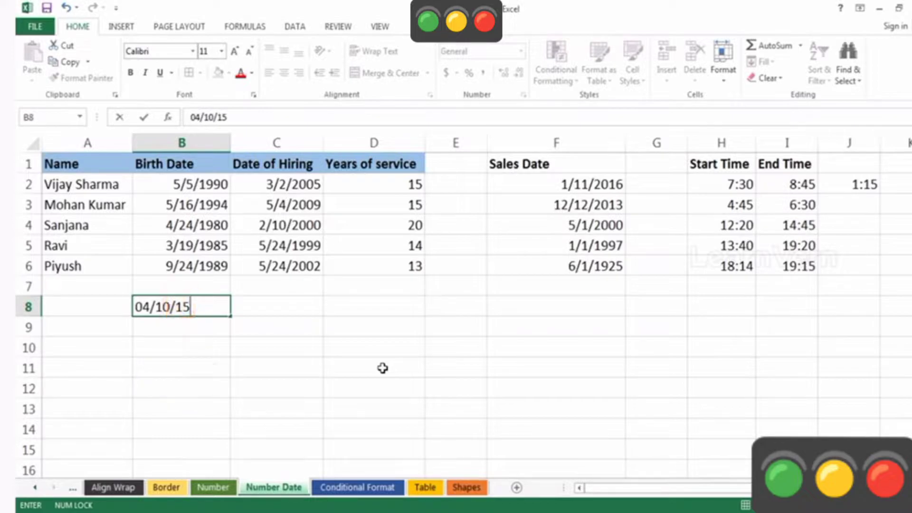
pyautogui.press('Return')
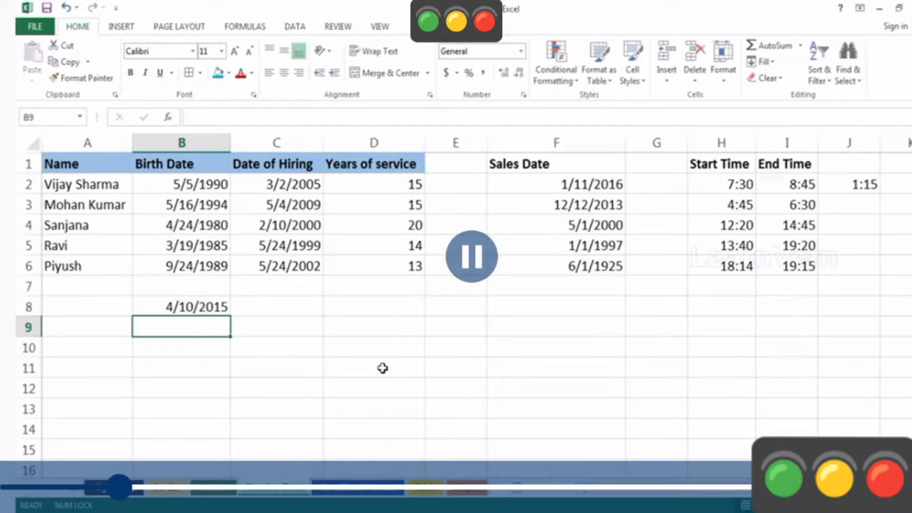
pyautogui.write('4-20-16')
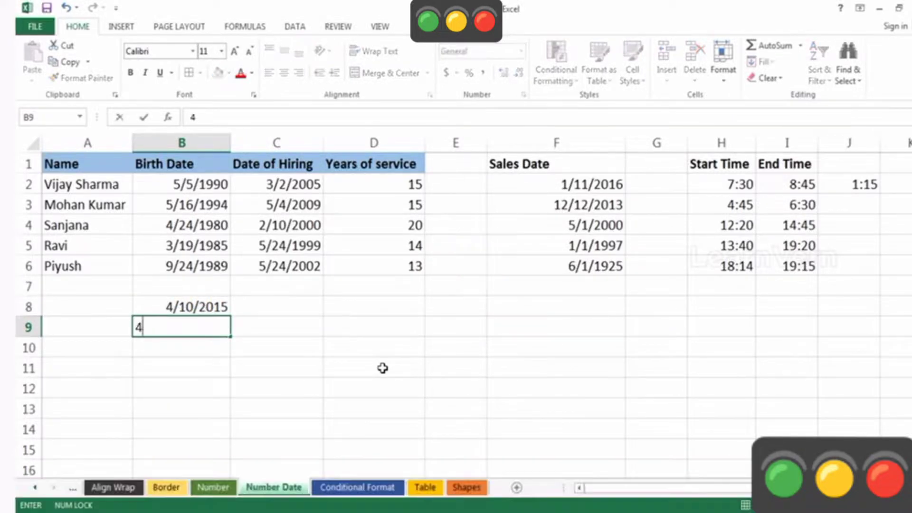
pyautogui.press('Return')
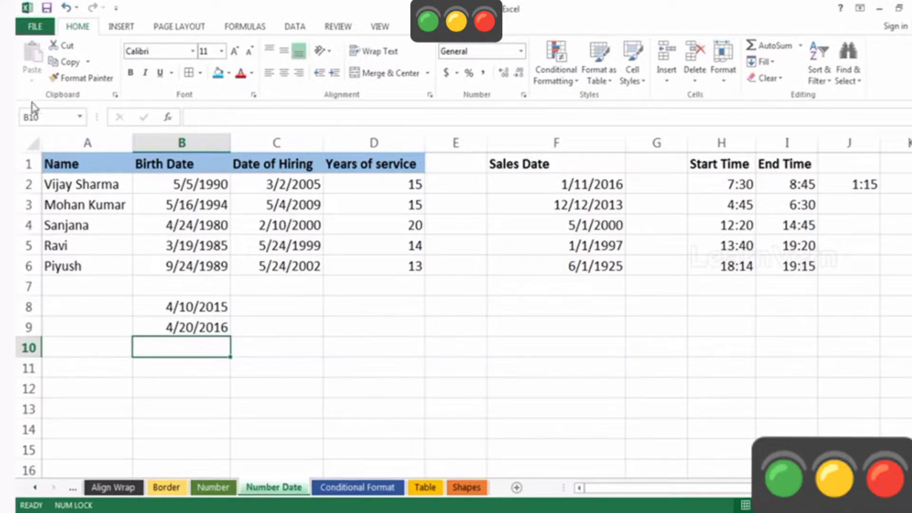
# Format the whole Birth Date column (B) with the Date type 3/14/12
pyautogui.click(188, 142)
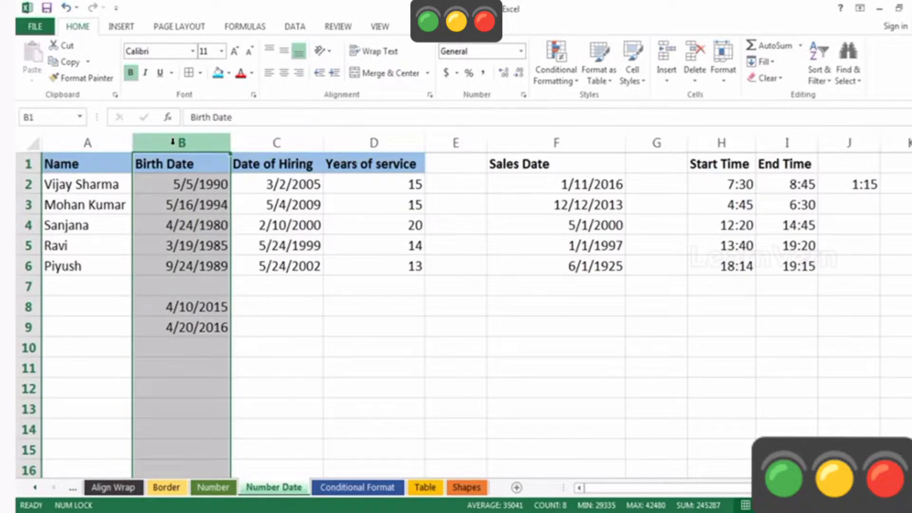
pyautogui.hotkey('ctrl', '1')
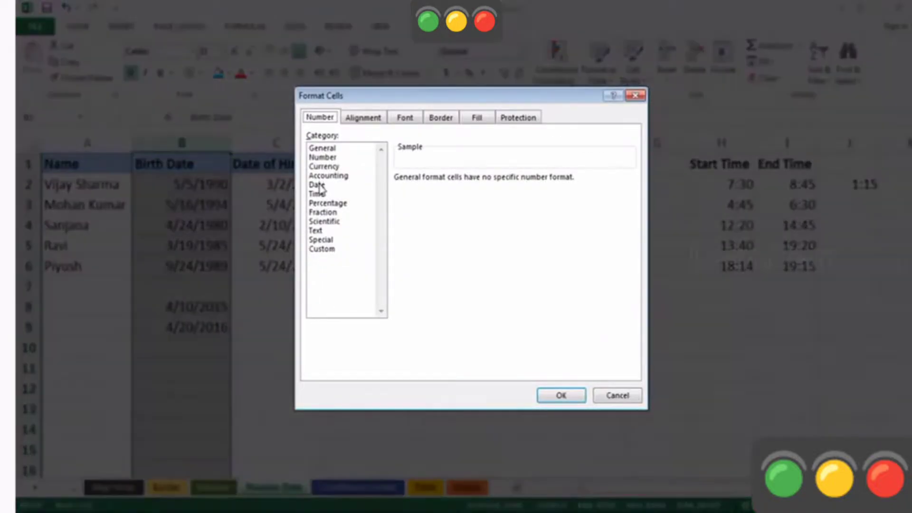
pyautogui.click(321, 187)
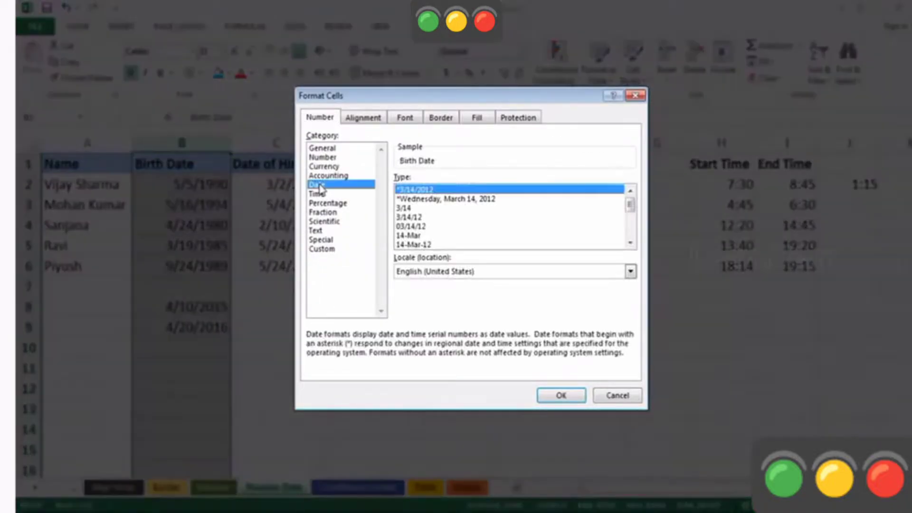
pyautogui.click(419, 217)
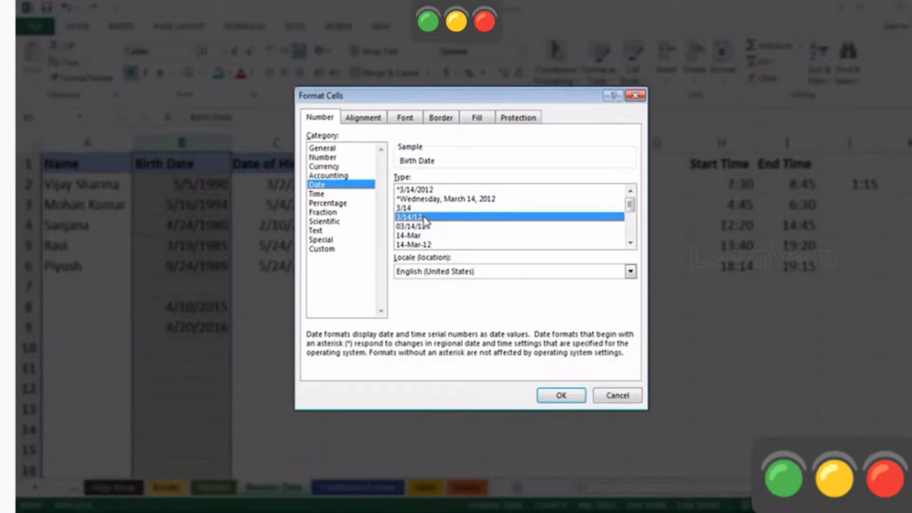
pyautogui.scroll(-1, 451, 209)
pyautogui.scroll(1, 451, 209)
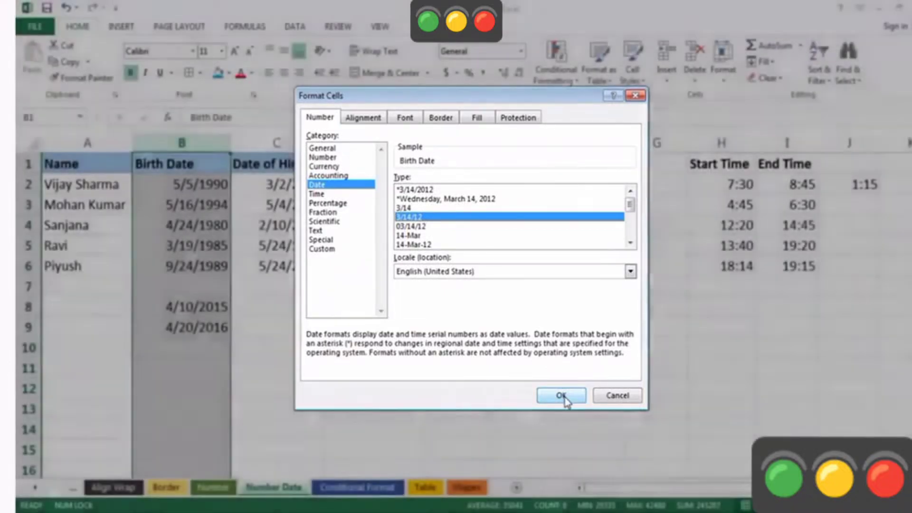
pyautogui.click(565, 398)
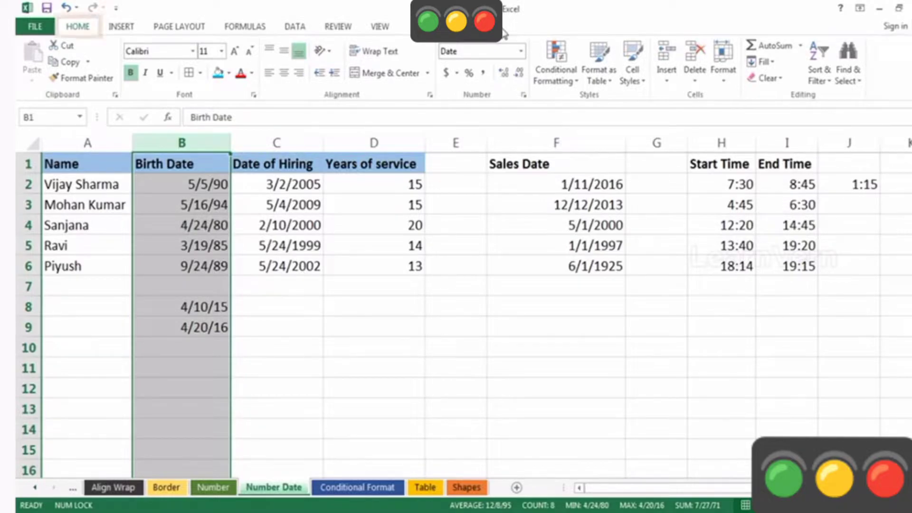
# Apply the Long Date number format to the Birth Date column
pyautogui.click(522, 54)
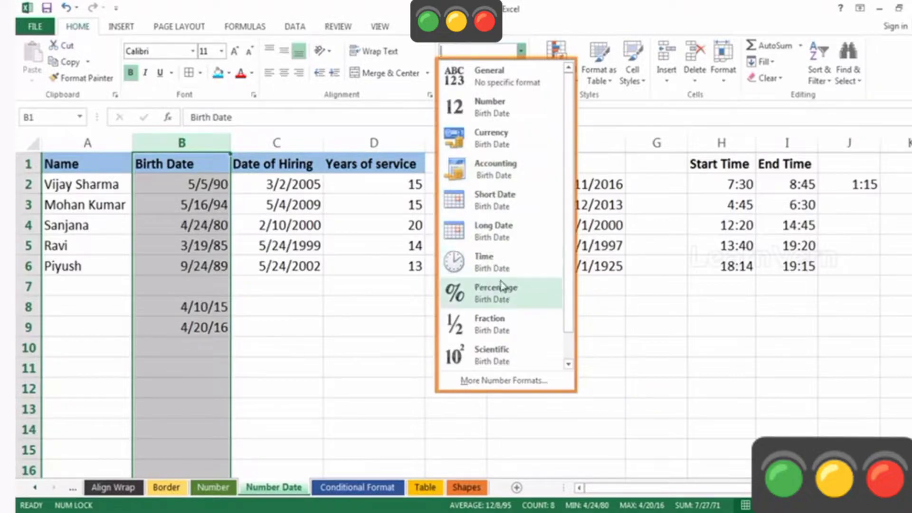
pyautogui.click(519, 242)
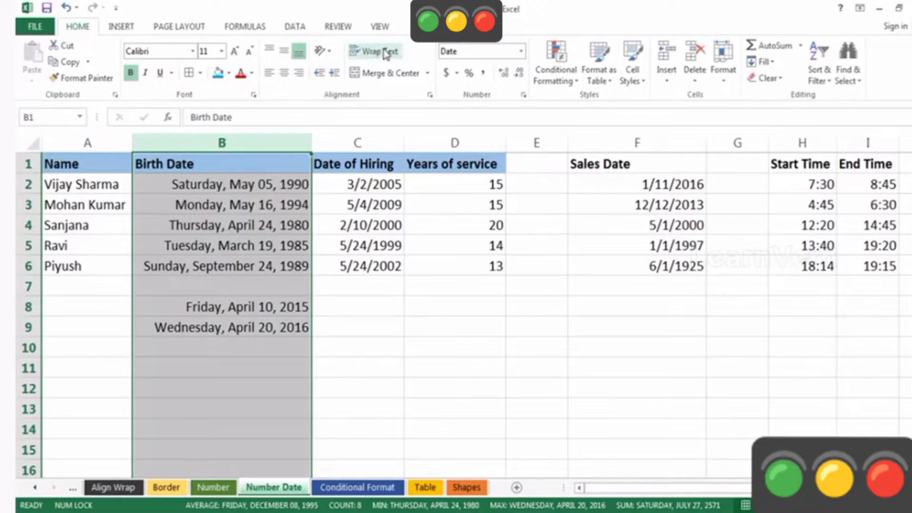
# Apply the Short Date format to the Birth Date column, and fit the column to its contents with a little extra width
pyautogui.click(522, 51)
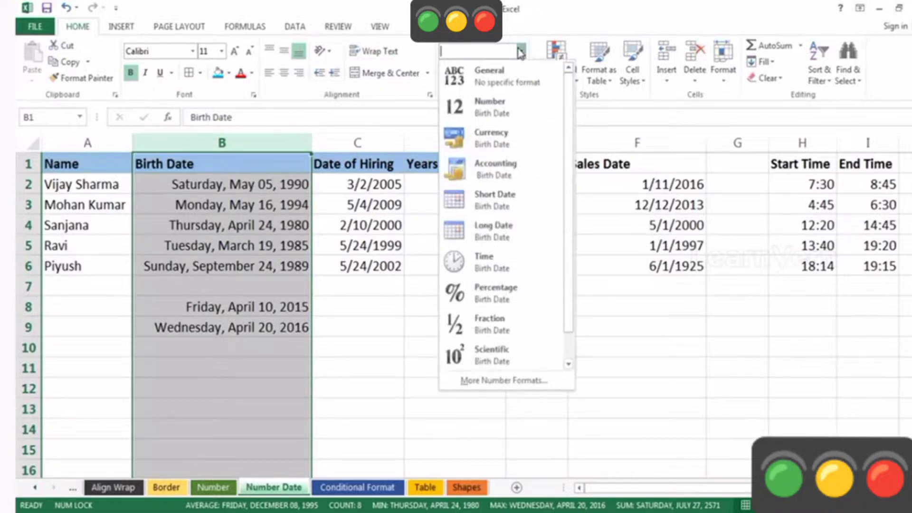
pyautogui.click(503, 214)
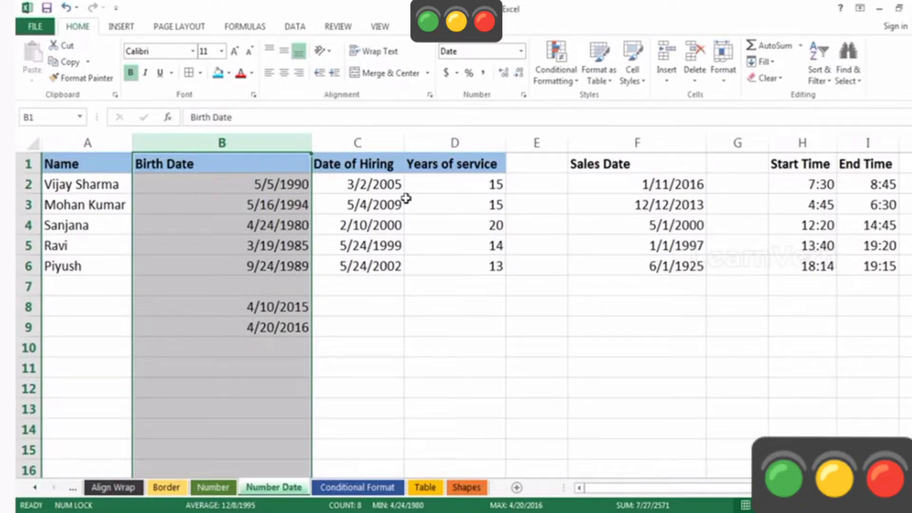
pyautogui.doubleClick(312, 143)
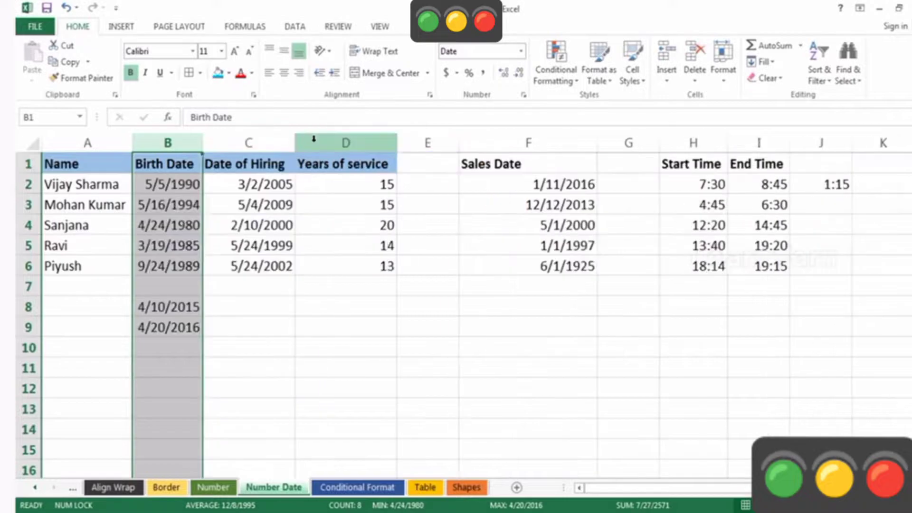
pyautogui.moveTo(202, 143); pyautogui.dragTo(221, 142)
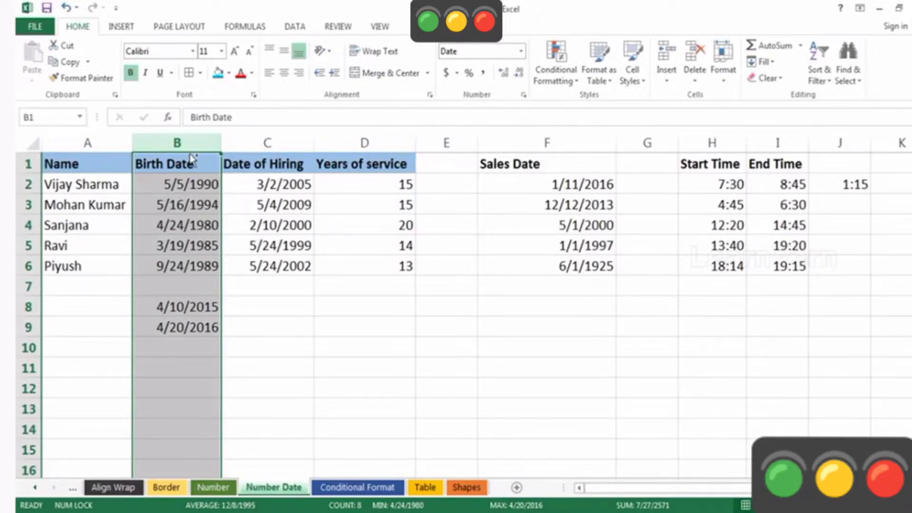
# Give the Birth Date column the custom number format mmmm/dddd/yyyy and autofit its width
pyautogui.hotkey('ctrl', '1')
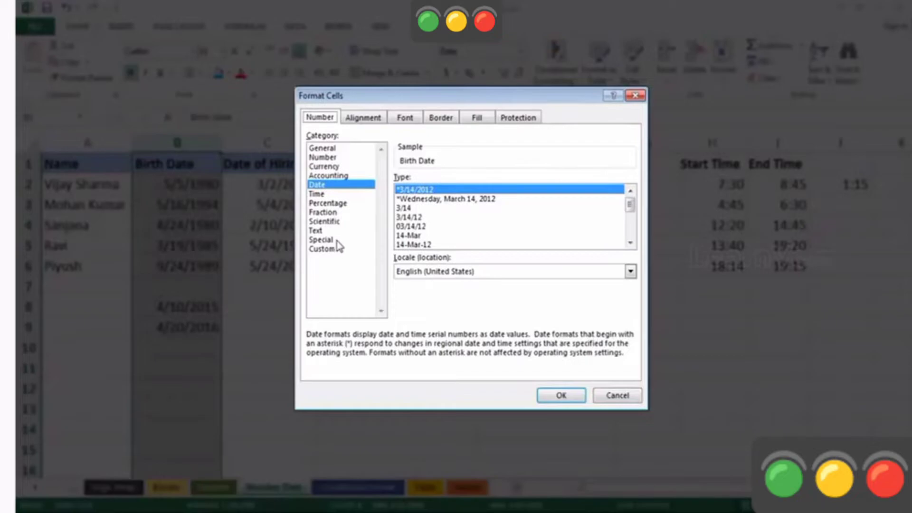
pyautogui.click(327, 249)
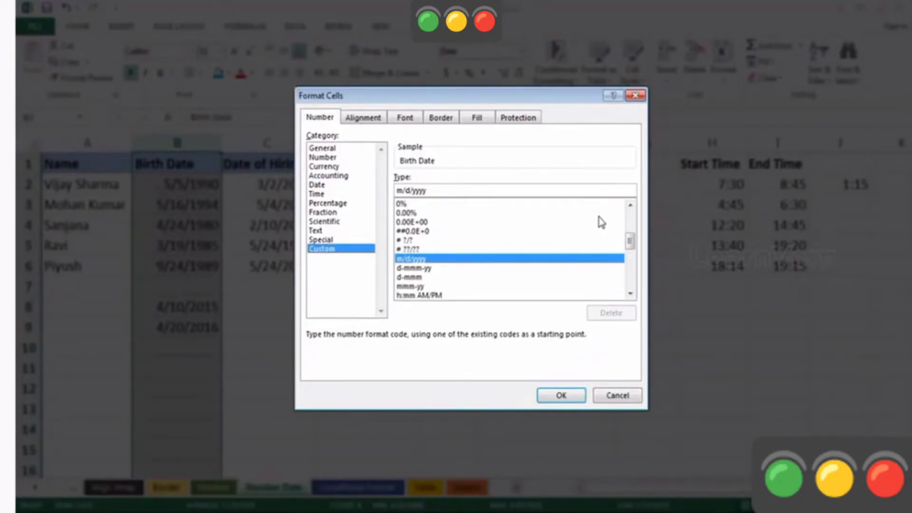
pyautogui.moveTo(631, 243)
pyautogui.mouseDown()
pyautogui.moveTo(630, 272)
pyautogui.moveTo(628, 250)
pyautogui.mouseUp()
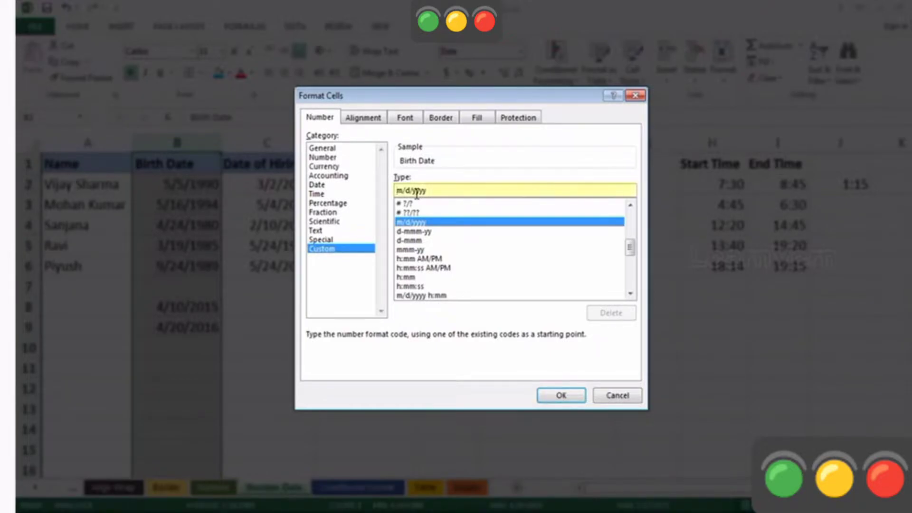
pyautogui.write('mm')
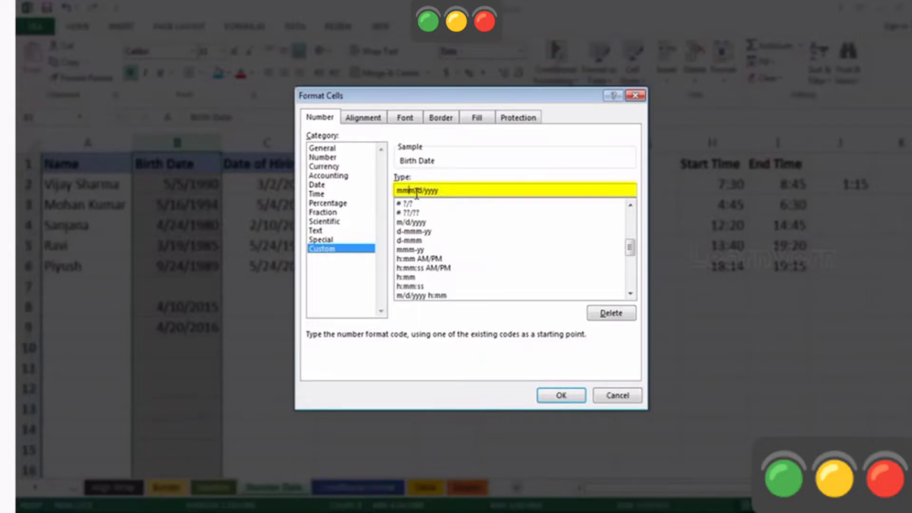
pyautogui.write('m')
pyautogui.click(417, 191)
pyautogui.write('ddd')
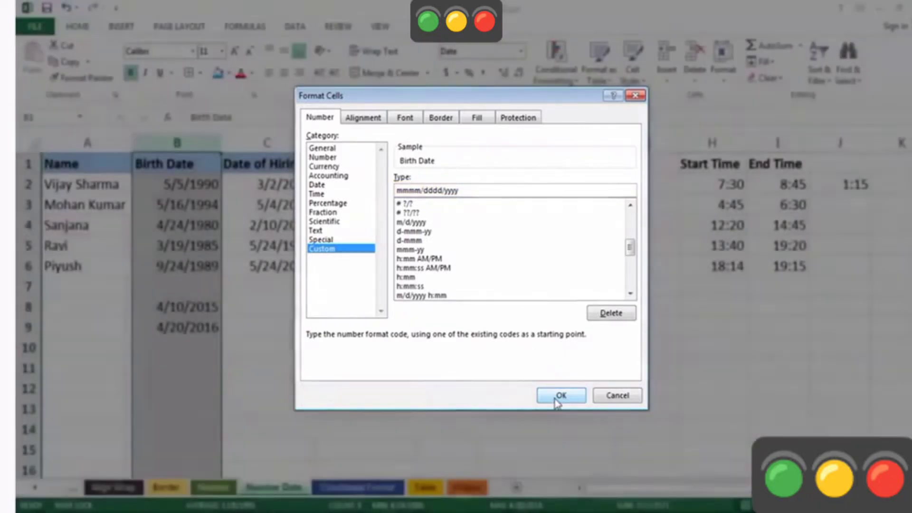
pyautogui.click(557, 399)
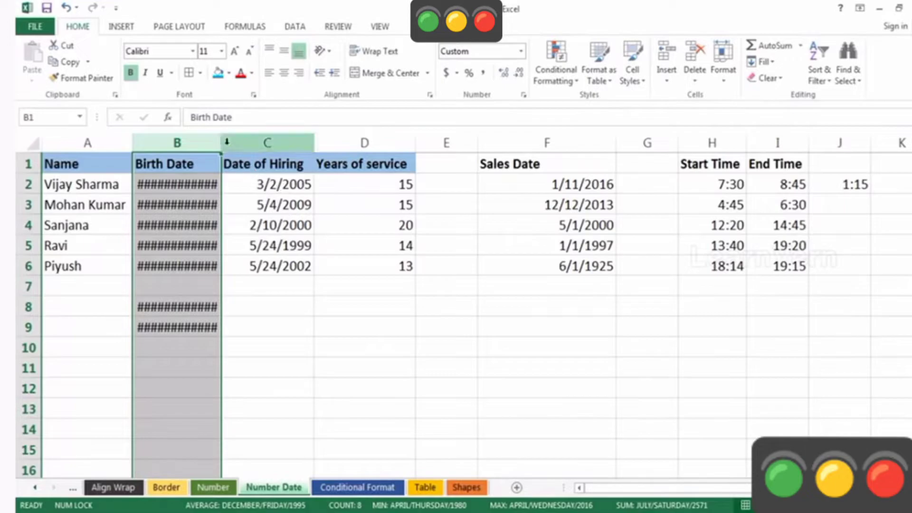
pyautogui.doubleClick(219, 140)
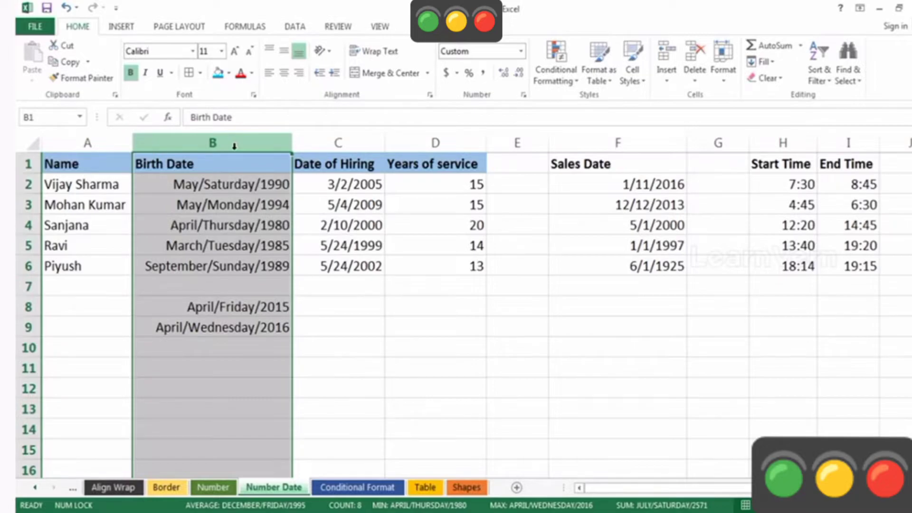
# Edit the Birth Date column's custom number format code to mmmm dddd ,d yyyy
pyautogui.hotkey('ctrl', '1')
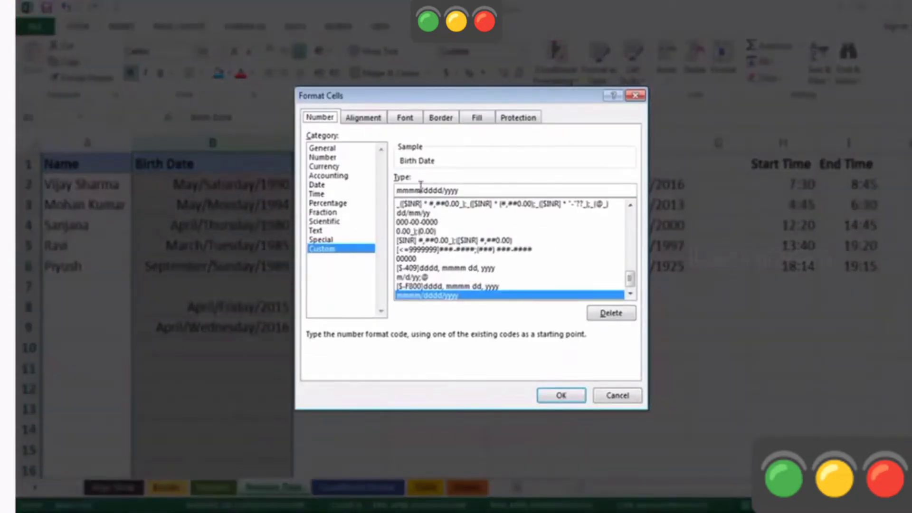
pyautogui.click(420, 189)
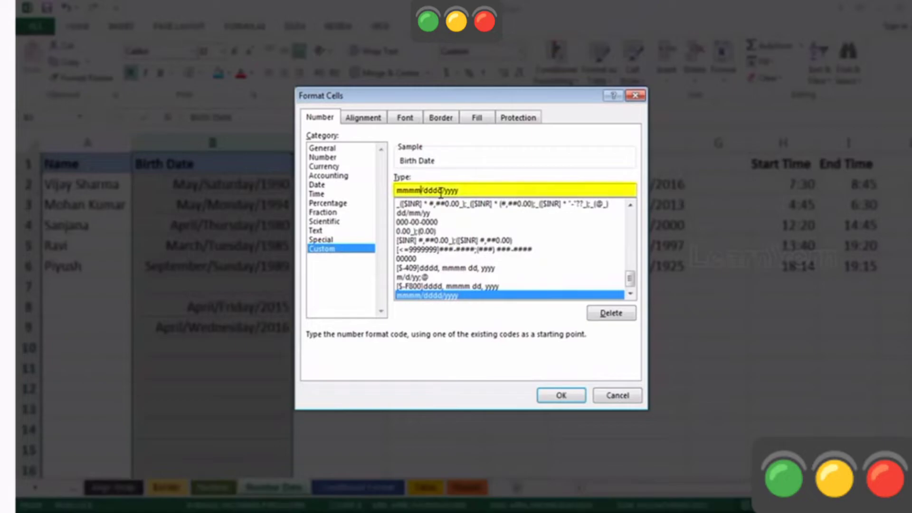
pyautogui.press('Delete')
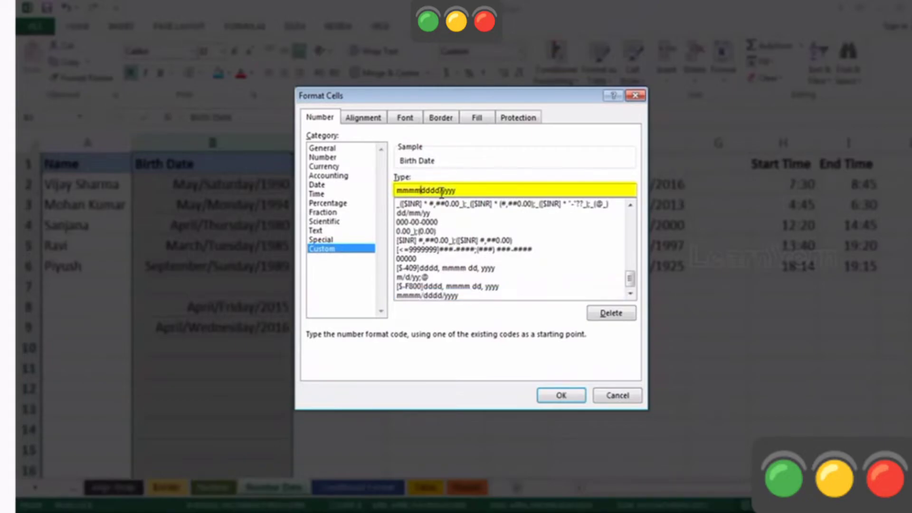
pyautogui.press('Right')
pyautogui.press('Right')
pyautogui.click(442, 191)
pyautogui.write(',')
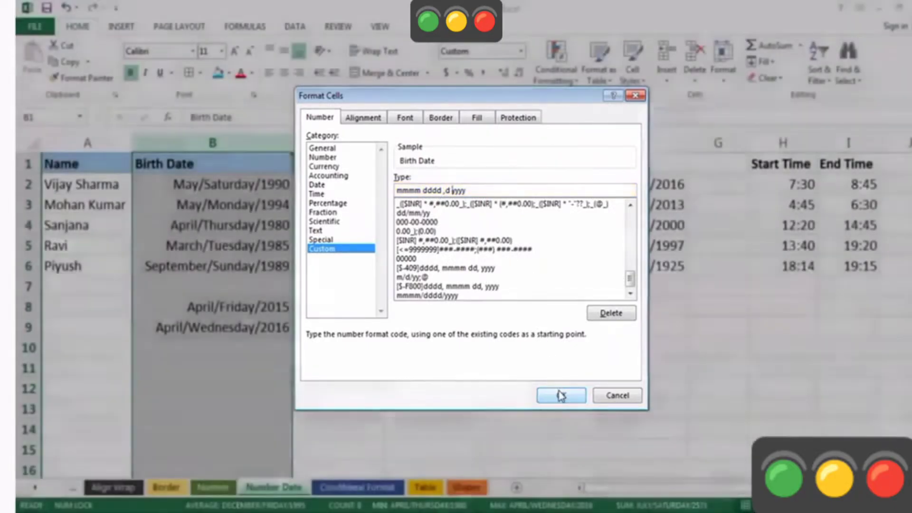
pyautogui.click(561, 395)
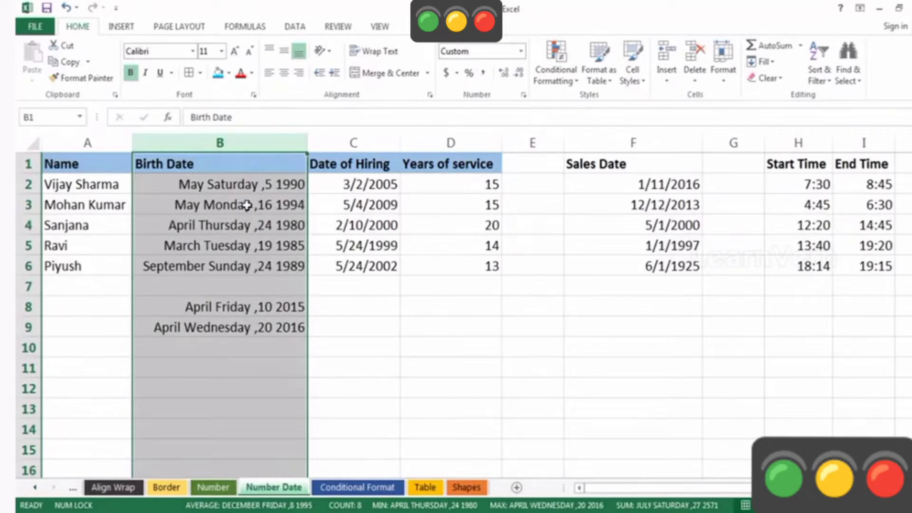
# Apply the Short Date format to the Birth Date column and narrow the column to about half its width
pyautogui.click(195, 189)
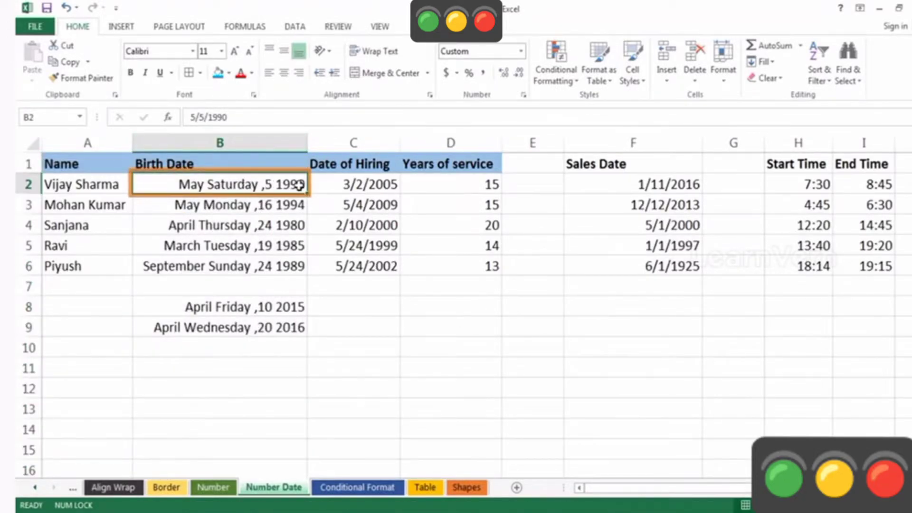
pyautogui.click(252, 146)
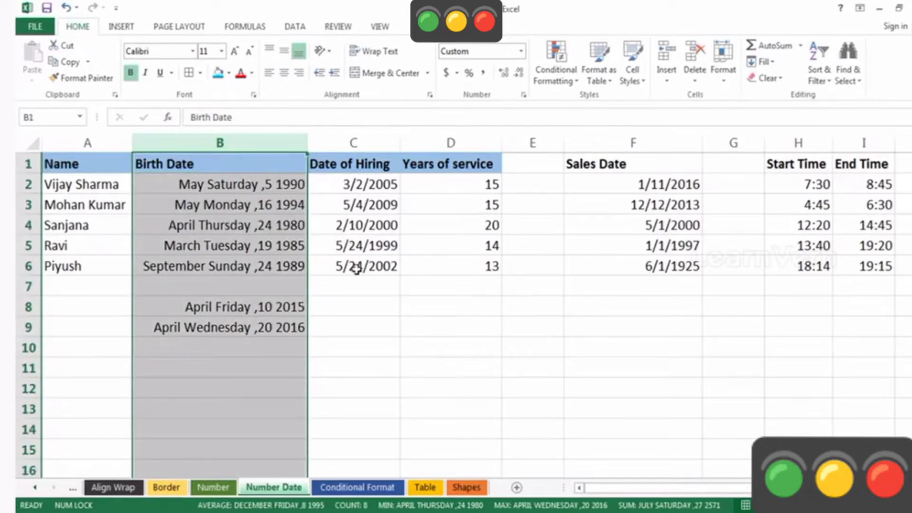
pyautogui.click(520, 52)
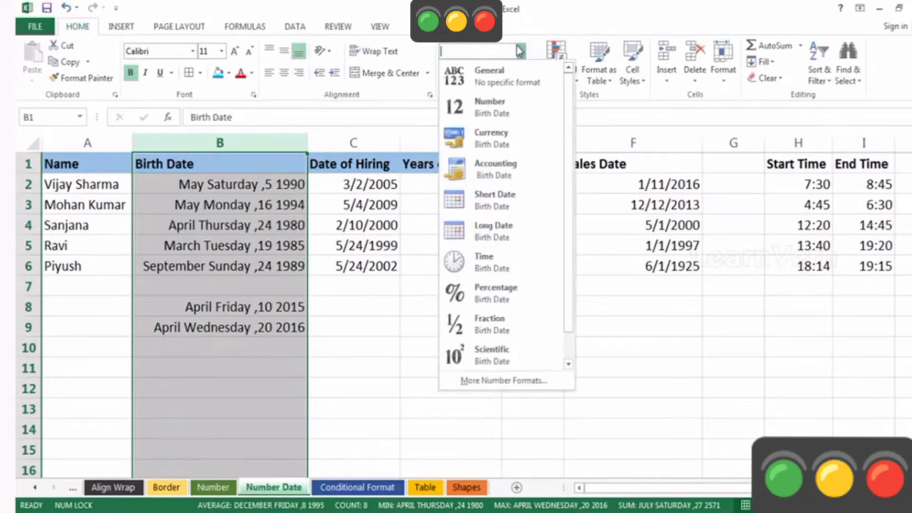
pyautogui.click(507, 194)
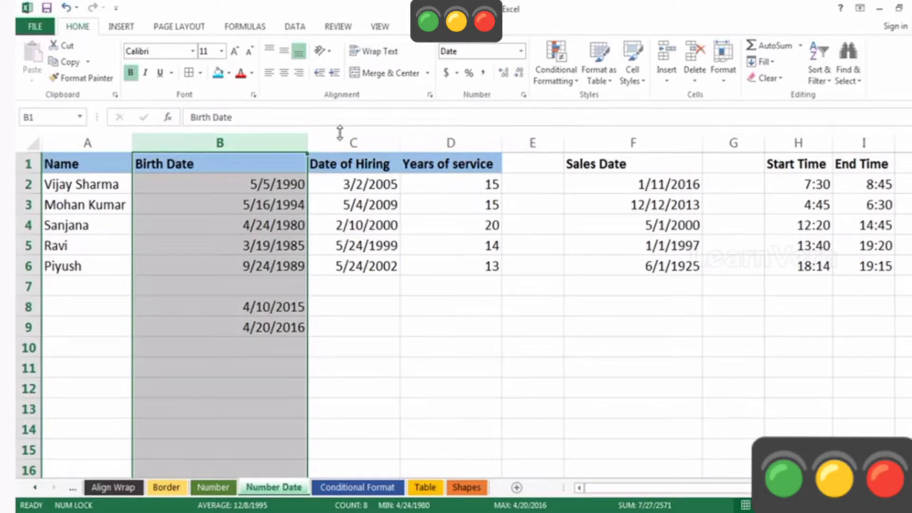
pyautogui.moveTo(305, 142); pyautogui.dragTo(223, 144)
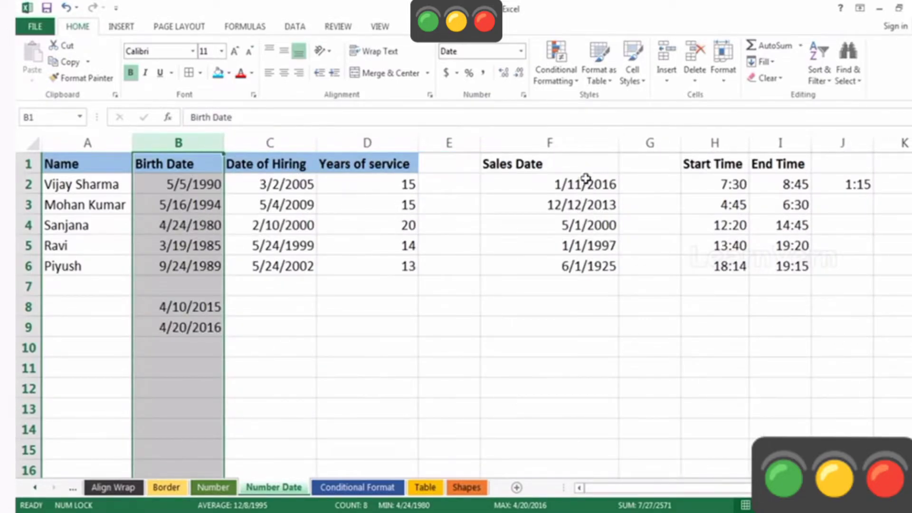
# Apply the d-mmm-yy date format to cell F4 and the whole Sales Date column
pyautogui.click(592, 141)
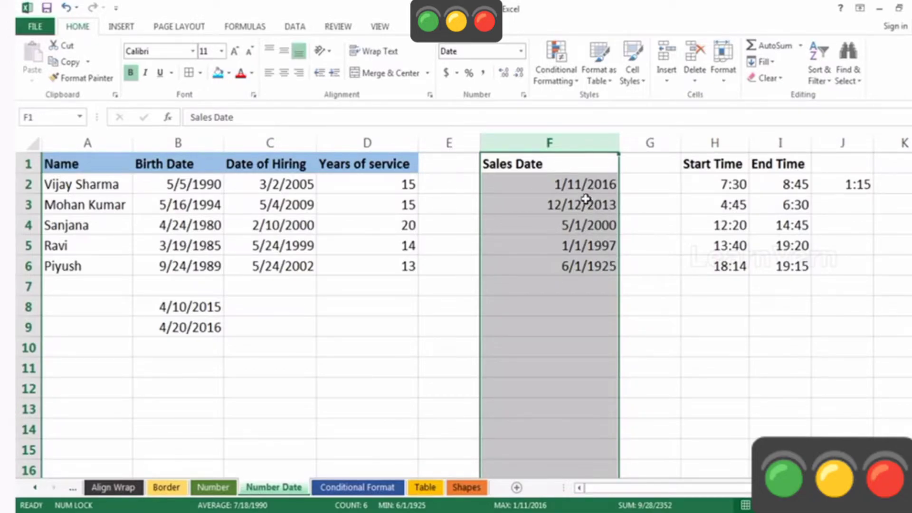
pyautogui.click(564, 224)
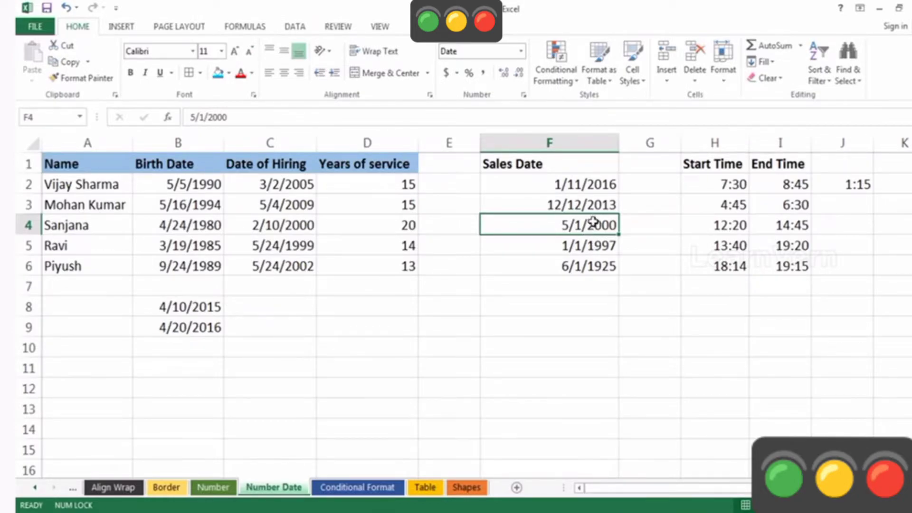
pyautogui.hotkey('ctrl', 'shift', '3')
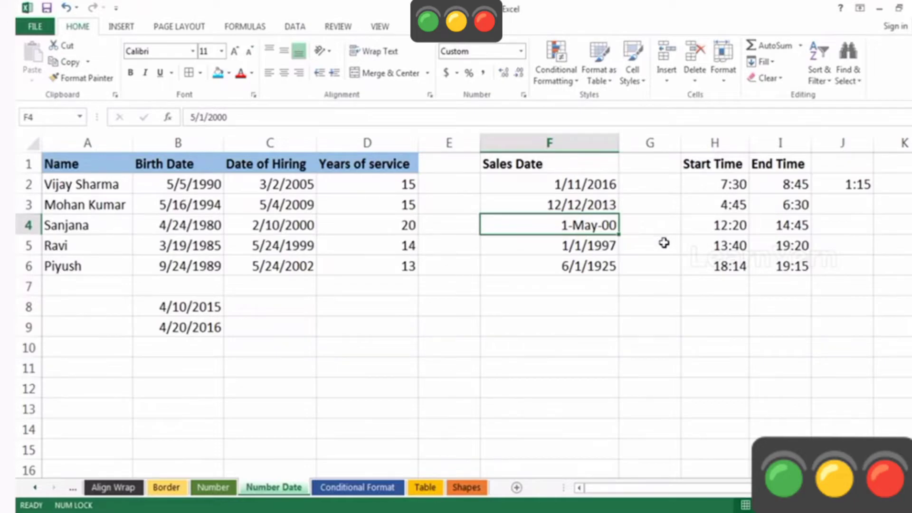
pyautogui.click(590, 137)
pyautogui.hotkey('ctrl', 'shift', '3')
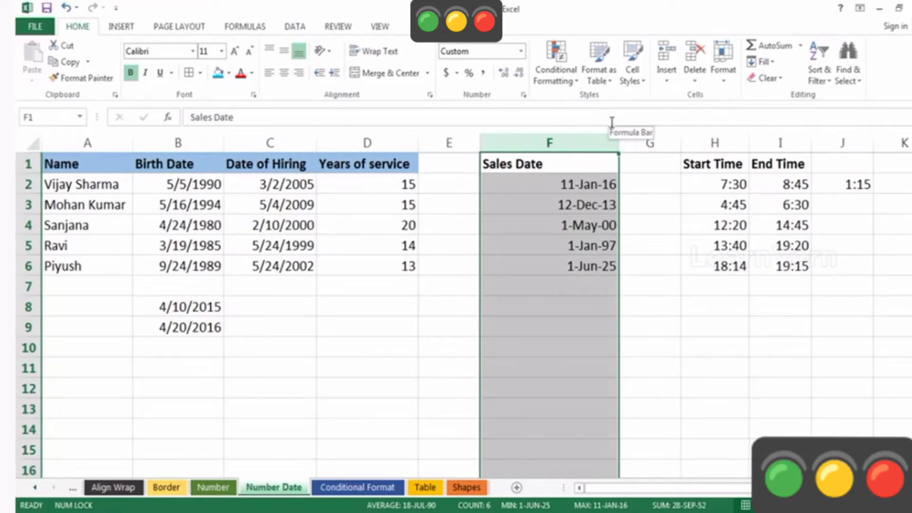
# Change the Sales Date column's custom number format to d-mmm-yyyy so the years use four digits
pyautogui.hotkey('ctrl', '1')
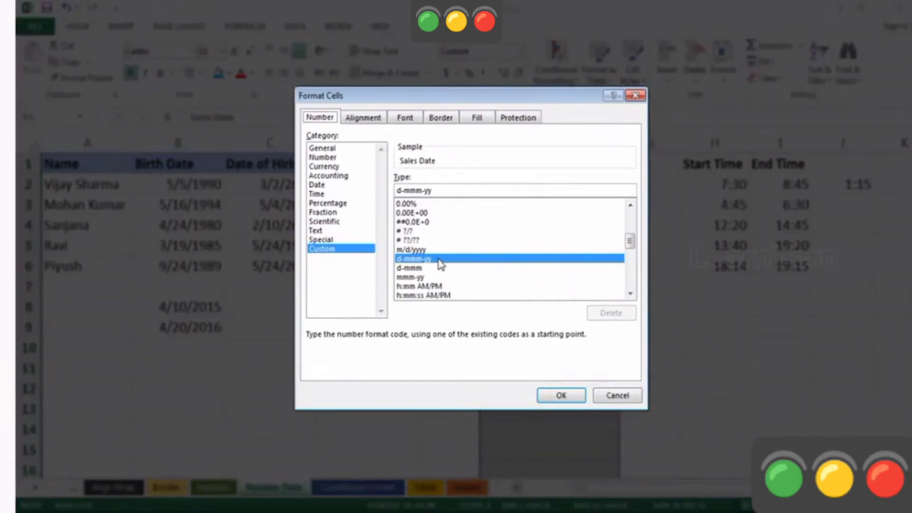
pyautogui.click(433, 190)
pyautogui.write('yy')
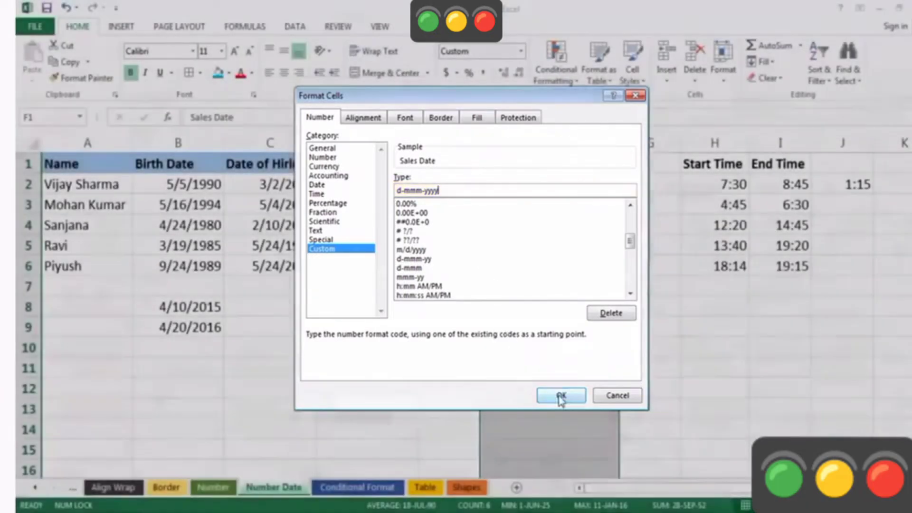
pyautogui.click(561, 396)
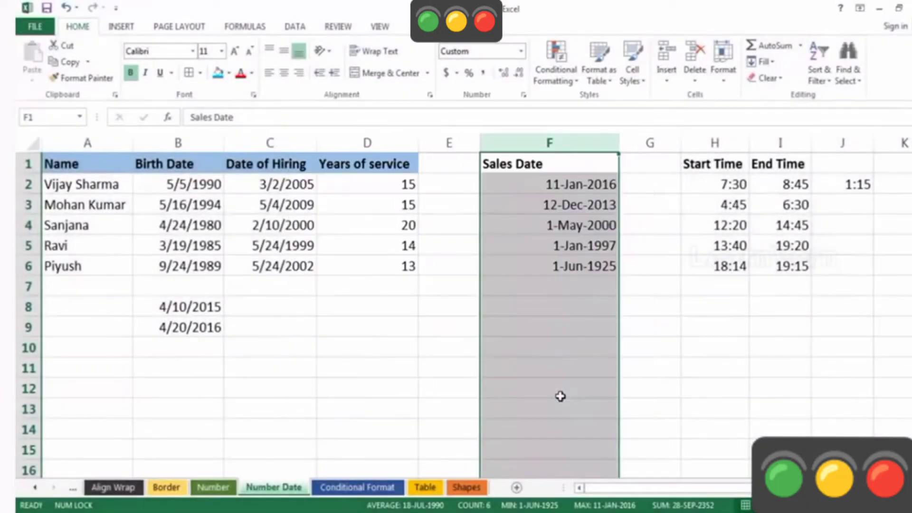
pyautogui.click(600, 243)
pyautogui.click(601, 223)
pyautogui.click(604, 205)
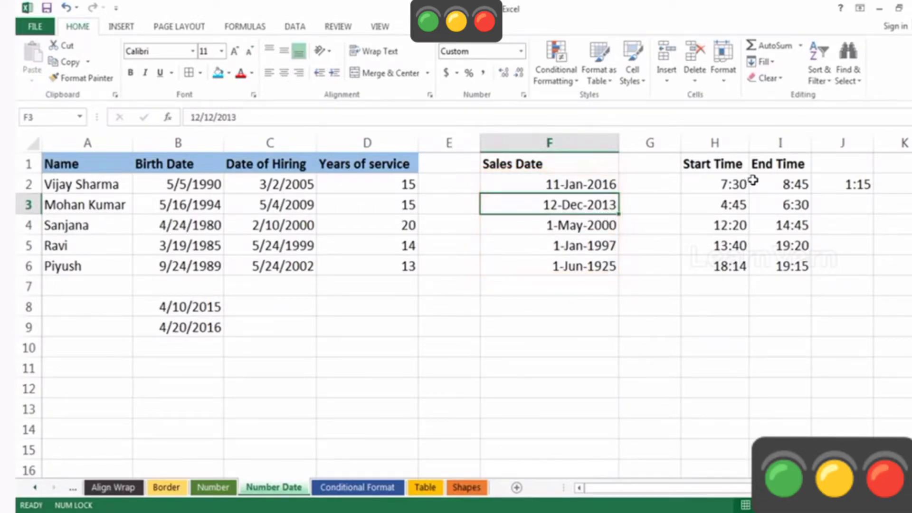
# Apply the h:mm AM/PM time format to the Start Time and End Time columns
pyautogui.moveTo(683, 488); pyautogui.dragTo(737, 481)
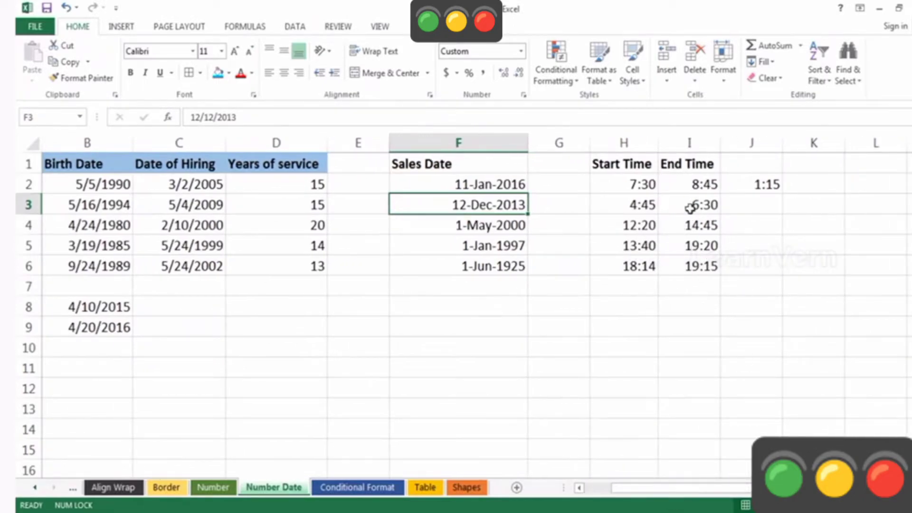
pyautogui.moveTo(635, 143); pyautogui.dragTo(693, 139)
pyautogui.click(694, 139)
pyautogui.click(770, 230)
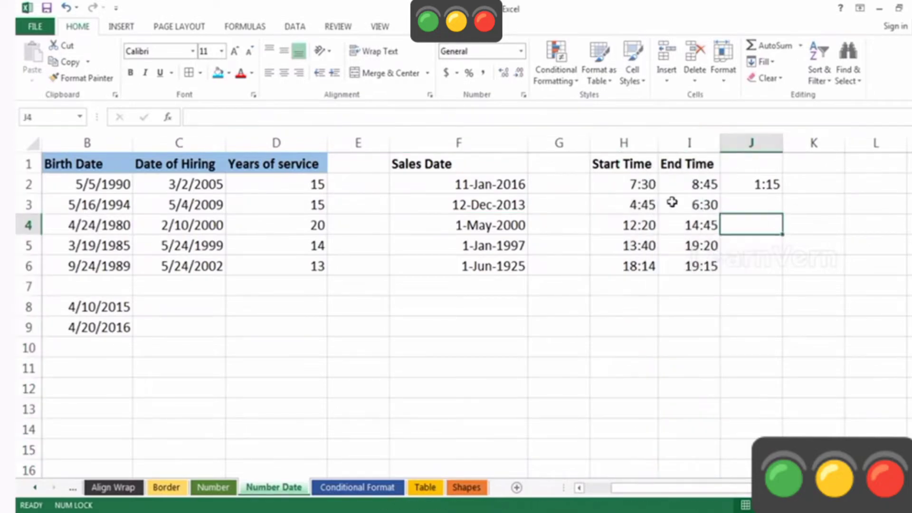
pyautogui.click(650, 185)
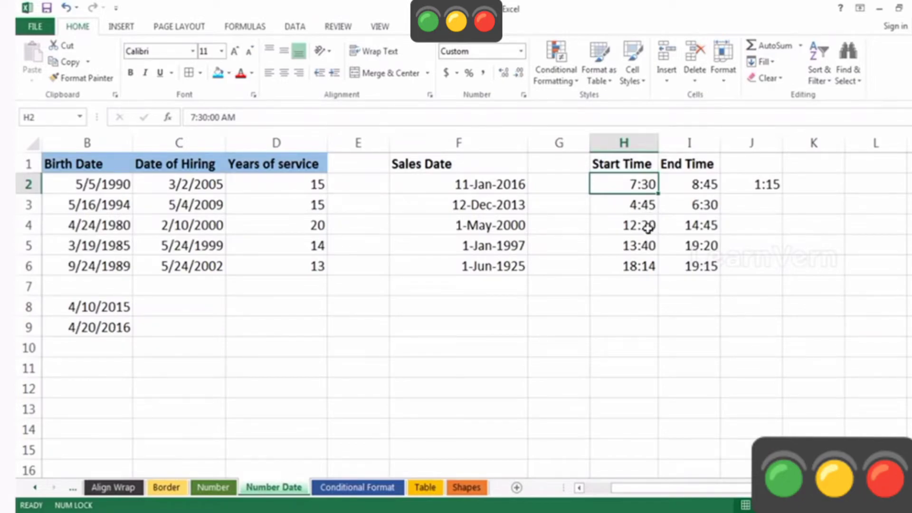
pyautogui.click(649, 226)
pyautogui.click(645, 252)
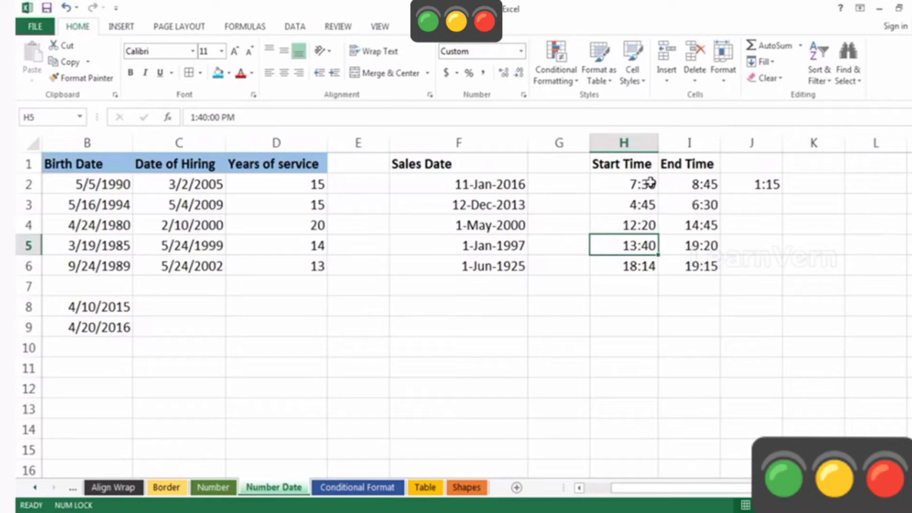
pyautogui.moveTo(634, 141); pyautogui.dragTo(682, 141)
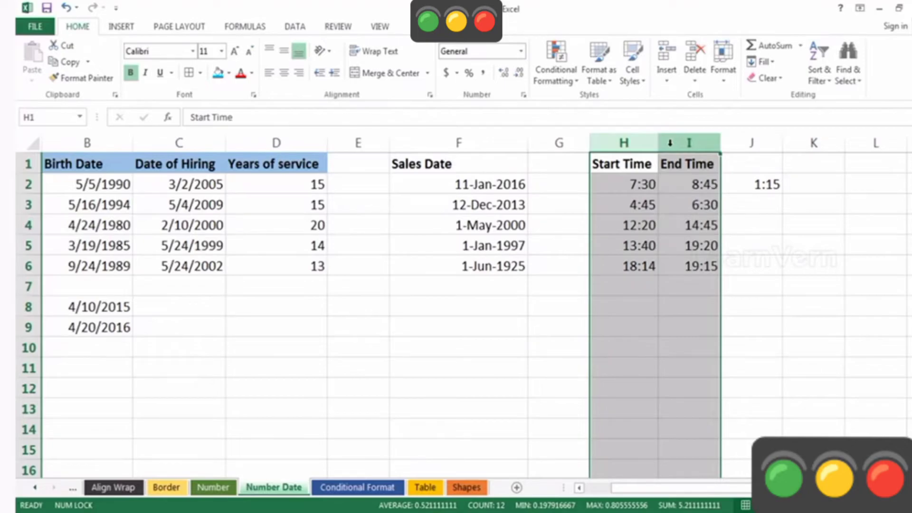
pyautogui.hotkey('ctrl', 'shift', '2')
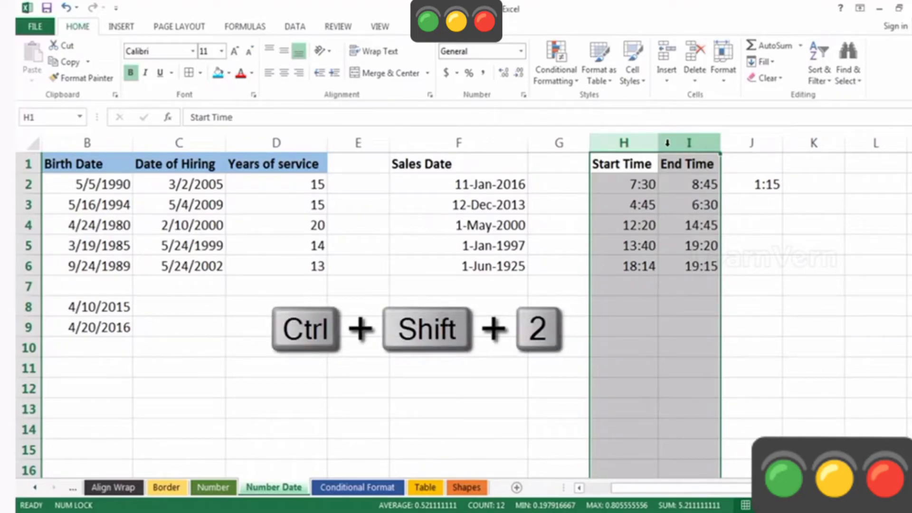
pyautogui.hotkey('ctrl', 'shift', '2')
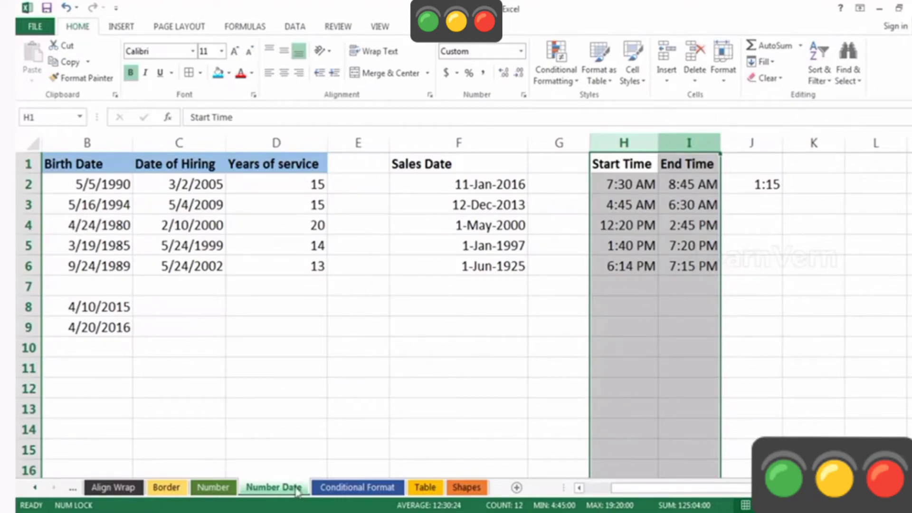
# Examine the formula in J2 that calculates the time difference for the first row
pyautogui.click(787, 183)
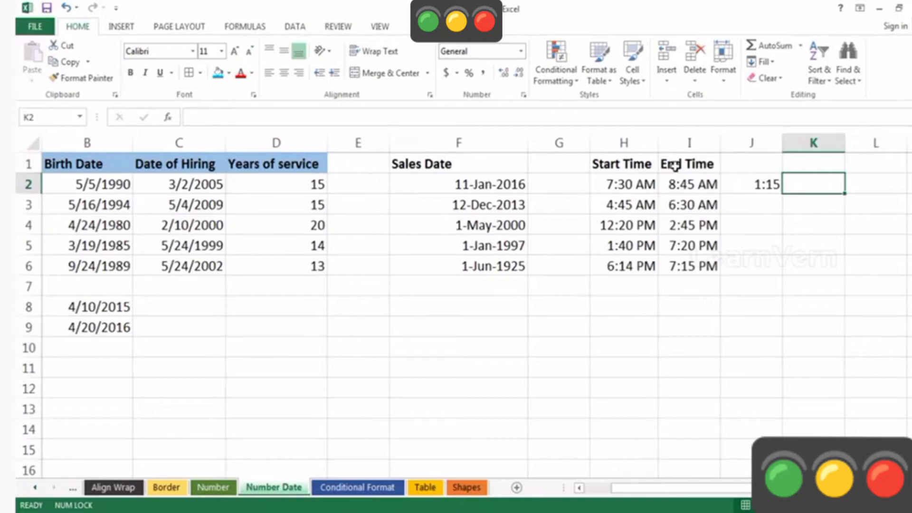
pyautogui.click(762, 185)
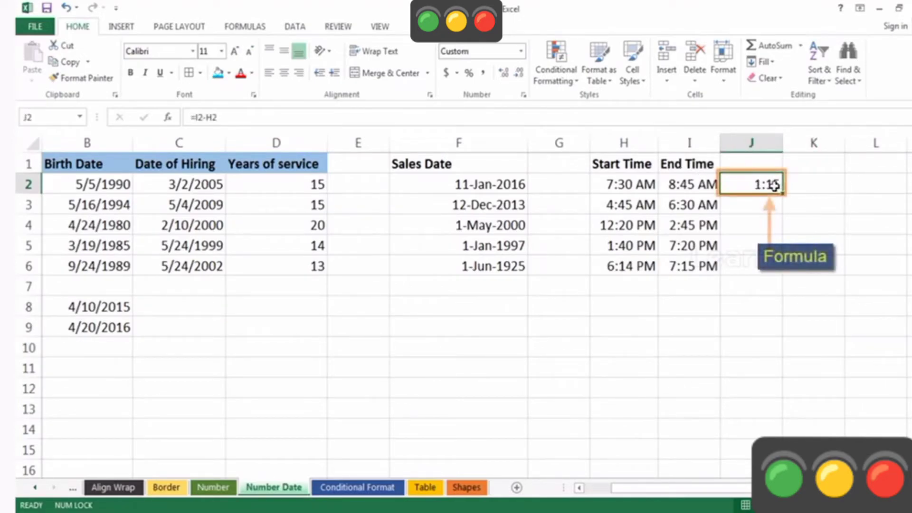
pyautogui.doubleClick(760, 186)
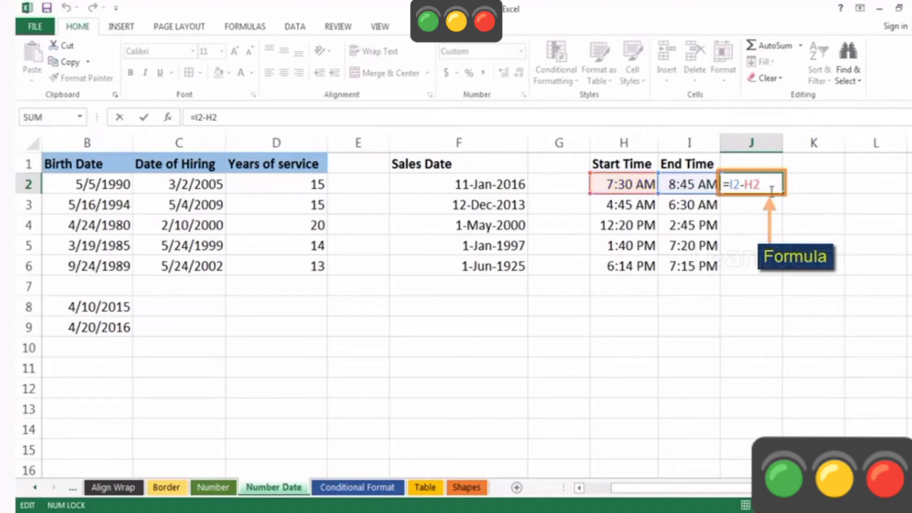
pyautogui.click(819, 182)
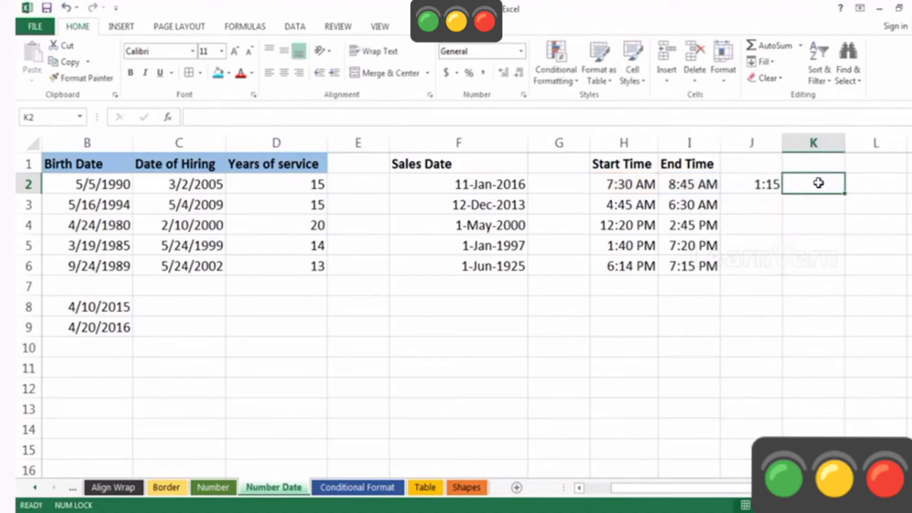
pyautogui.click(760, 185)
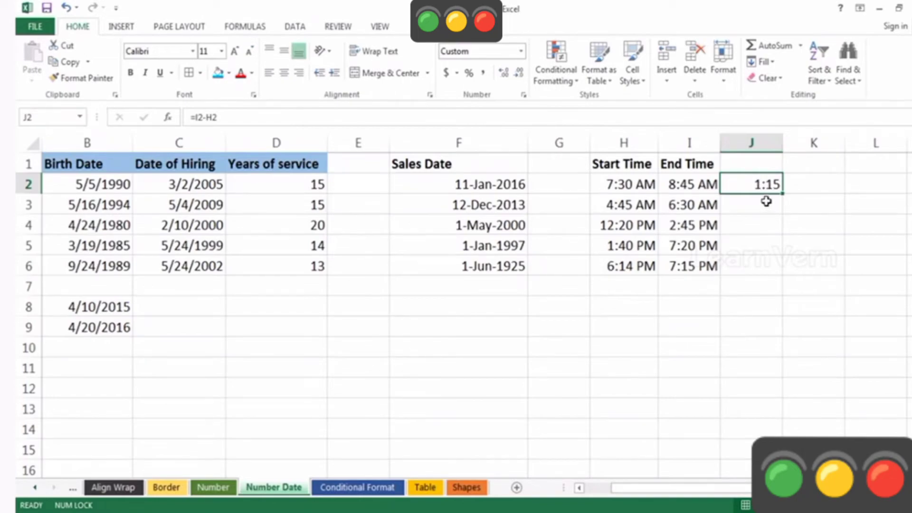
# Enter the formula =I2-H2 in cell I8 to subtract the first start time from its end time
pyautogui.click(700, 304)
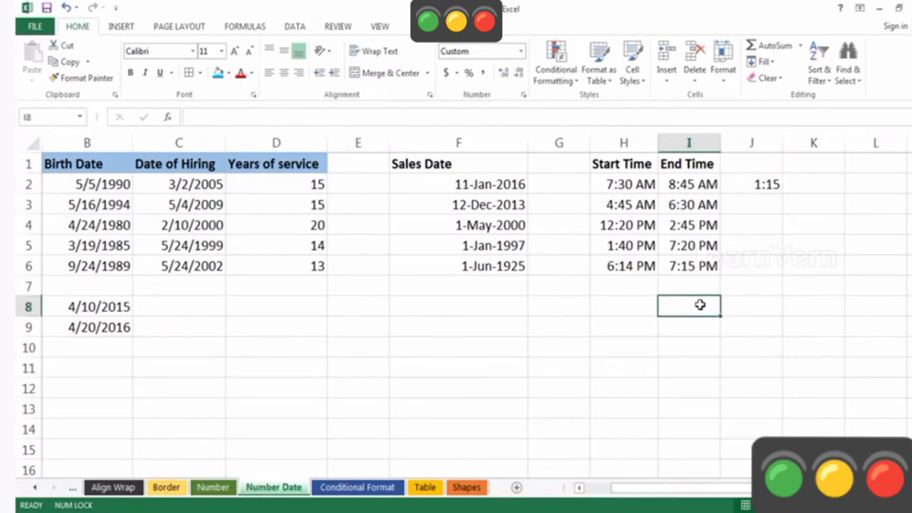
pyautogui.write('=')
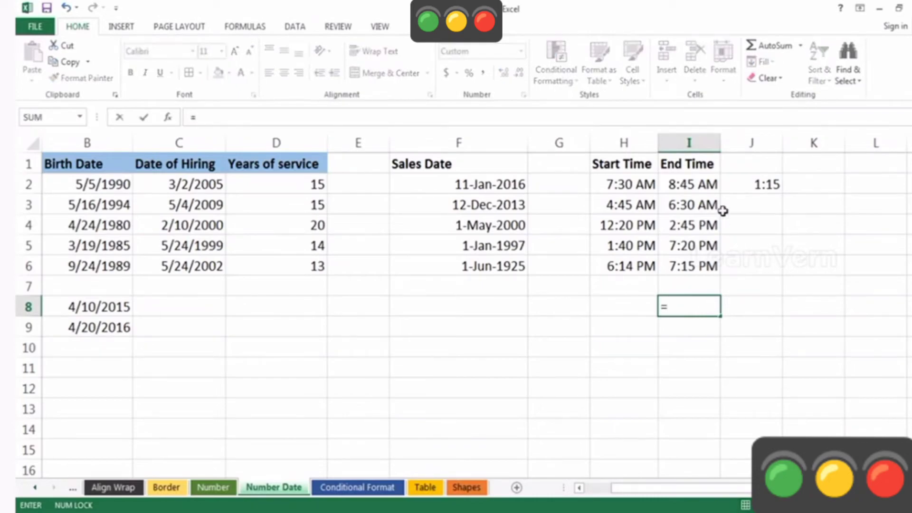
pyautogui.click(696, 188)
pyautogui.write('-')
pyautogui.click(627, 181)
pyautogui.press('BackSpace')
pyautogui.press('BackSpace')
pyautogui.press('BackSpace')
pyautogui.write('-')
pyautogui.click(631, 180)
pyautogui.press('Return')
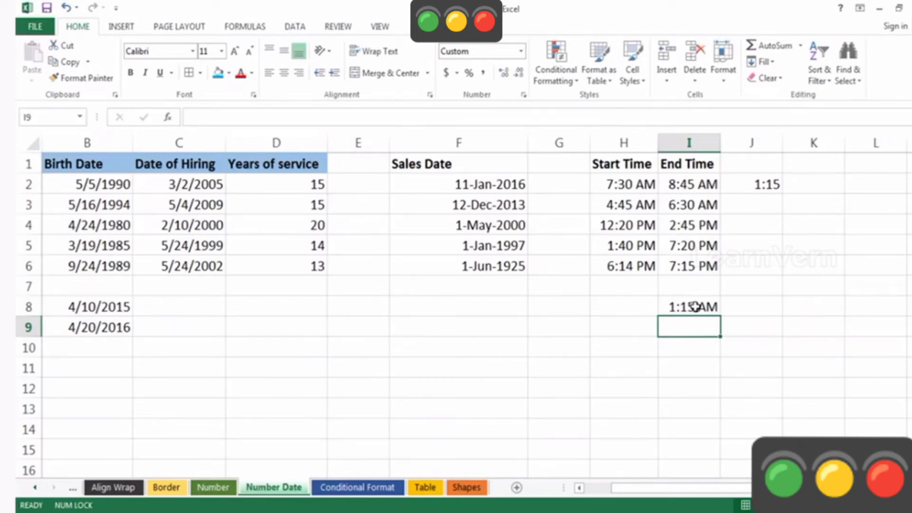
# Format the time difference in I8 with the Time category's 13:30 type
pyautogui.click(692, 302)
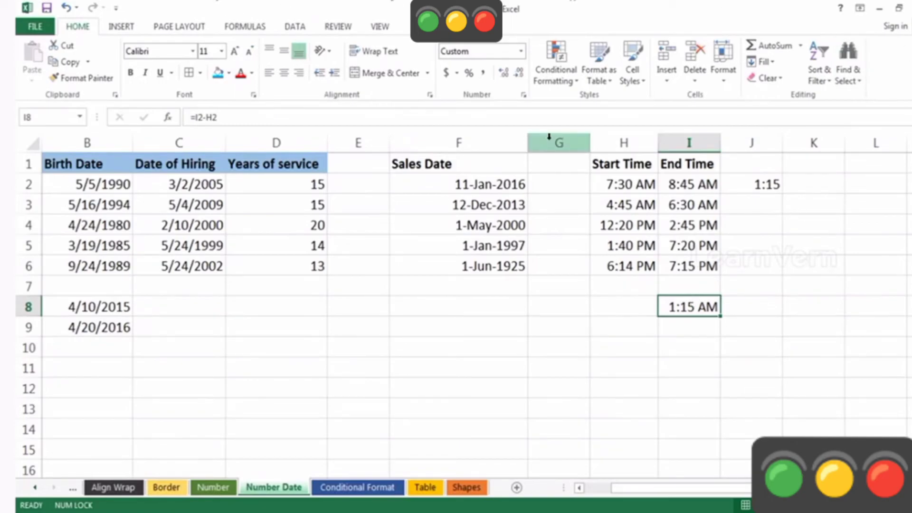
pyautogui.hotkey('ctrl', '1')
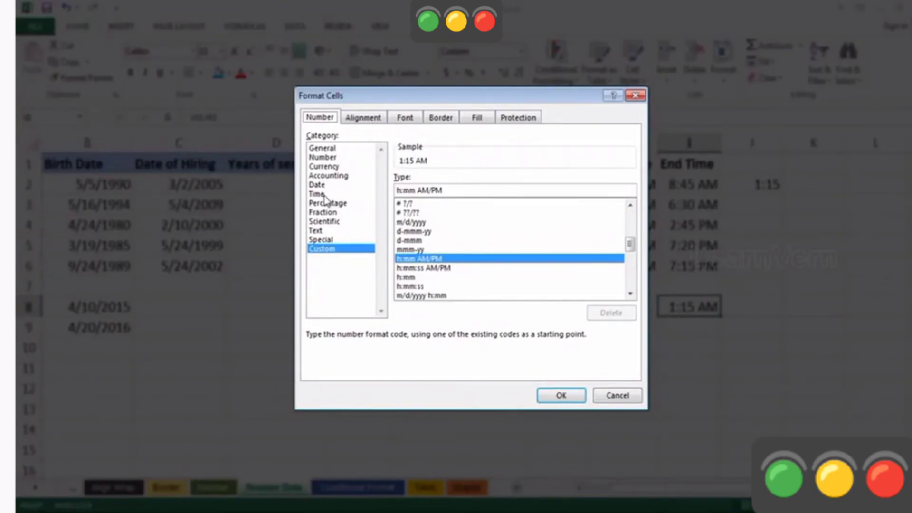
pyautogui.click(325, 195)
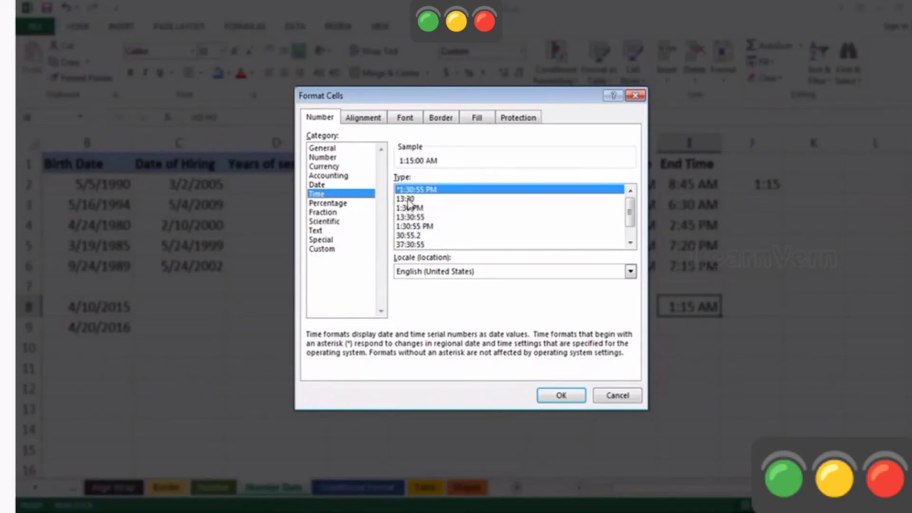
pyautogui.click(409, 199)
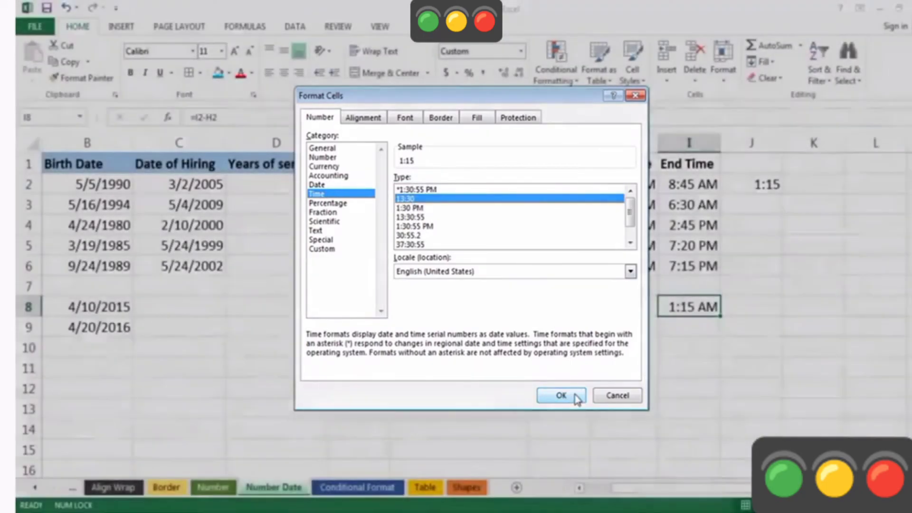
pyautogui.click(581, 403)
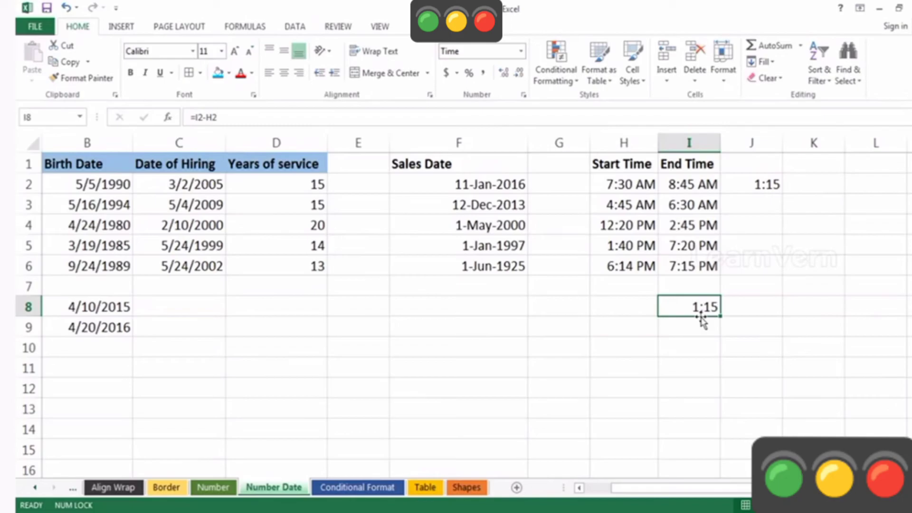
# Change the start time in H5 to 1:40:00 AM
pyautogui.doubleClick(625, 244)
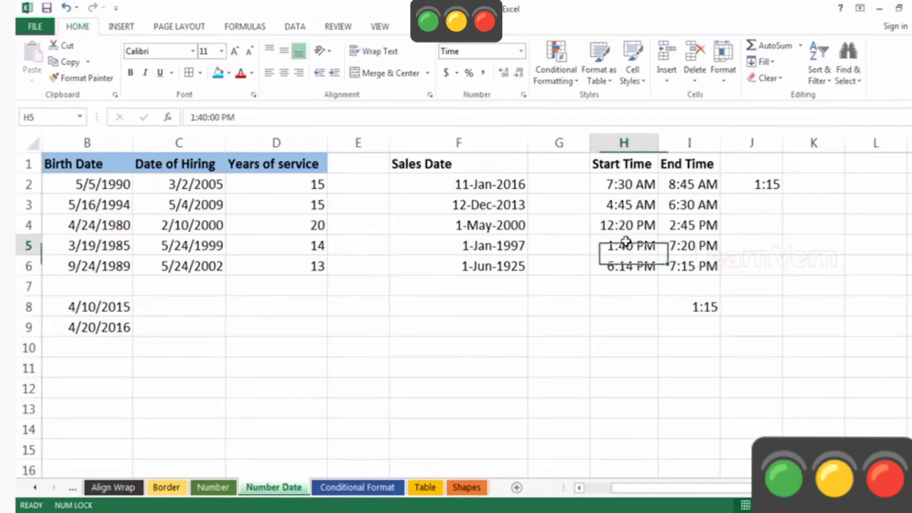
pyautogui.press('BackSpace')
pyautogui.write('a')
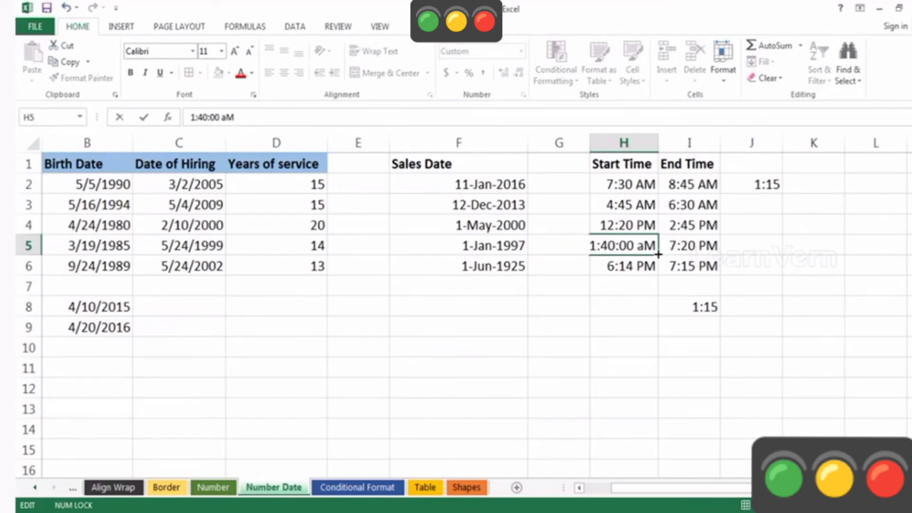
pyautogui.press('Return')
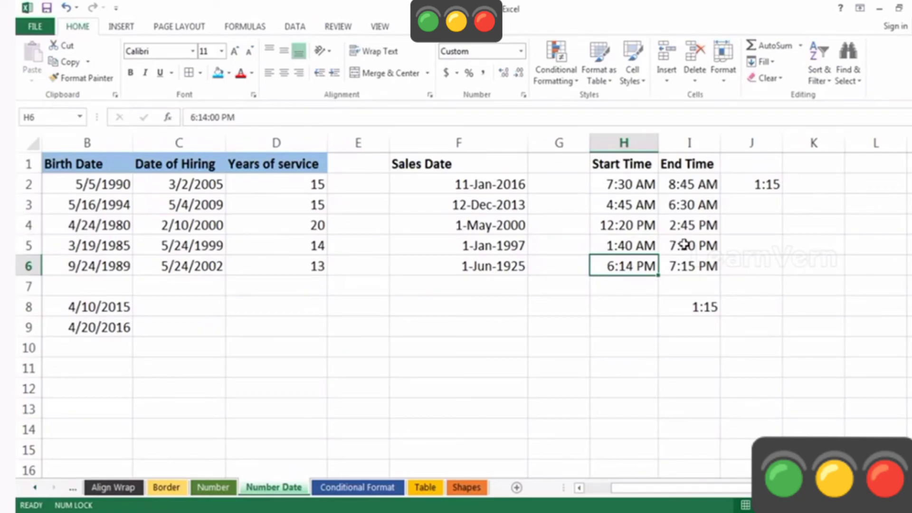
# Fill the time difference formula from J2 down to J6 and check the row 5 result against its start and end times
pyautogui.click(776, 183)
pyautogui.moveTo(783, 194); pyautogui.dragTo(783, 273)
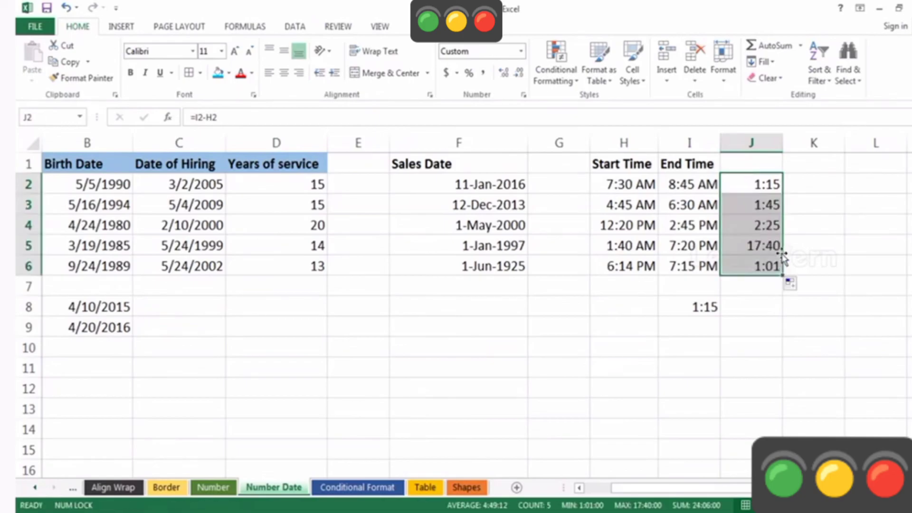
pyautogui.click(757, 245)
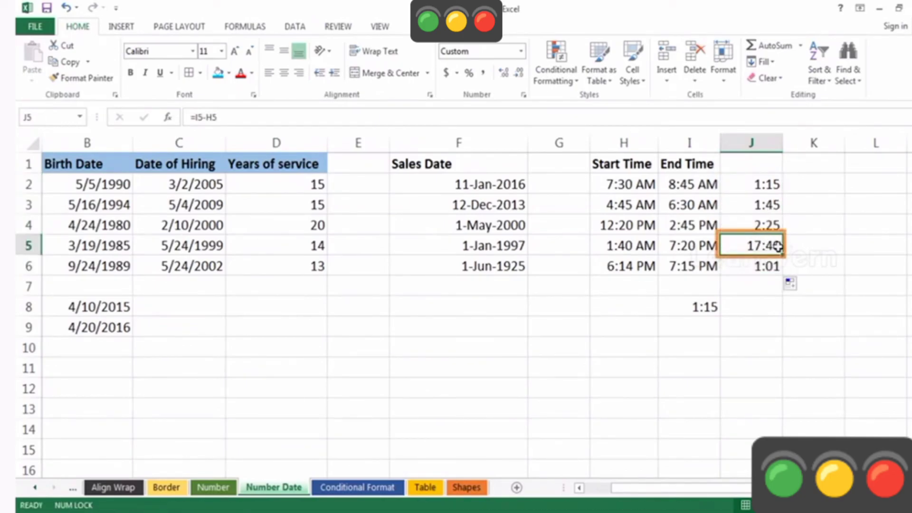
pyautogui.click(630, 248)
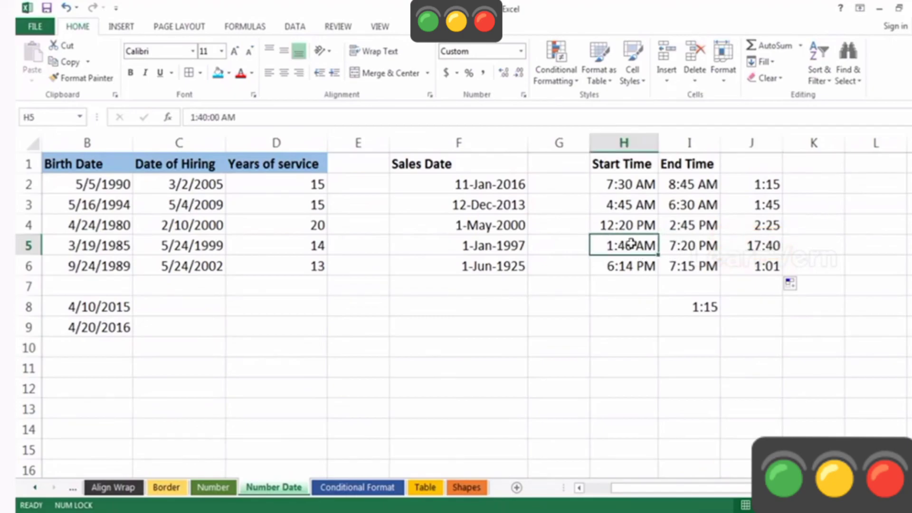
pyautogui.click(685, 245)
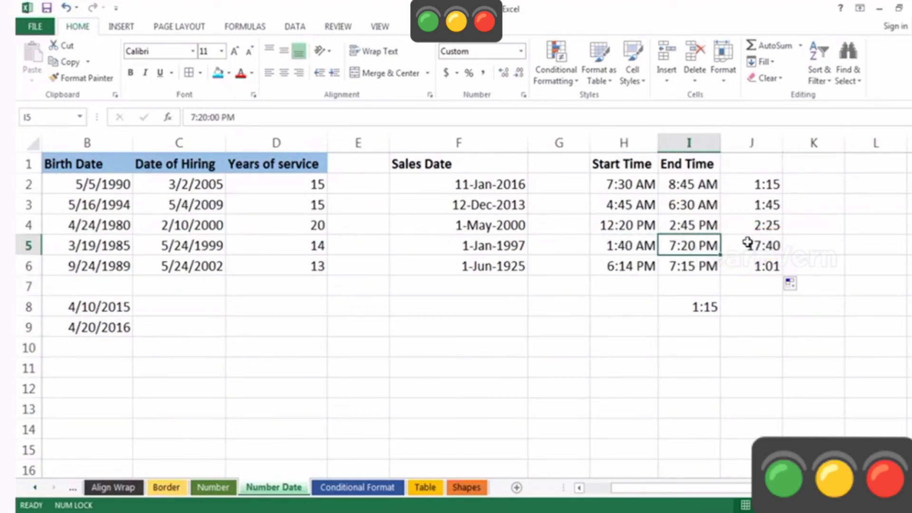